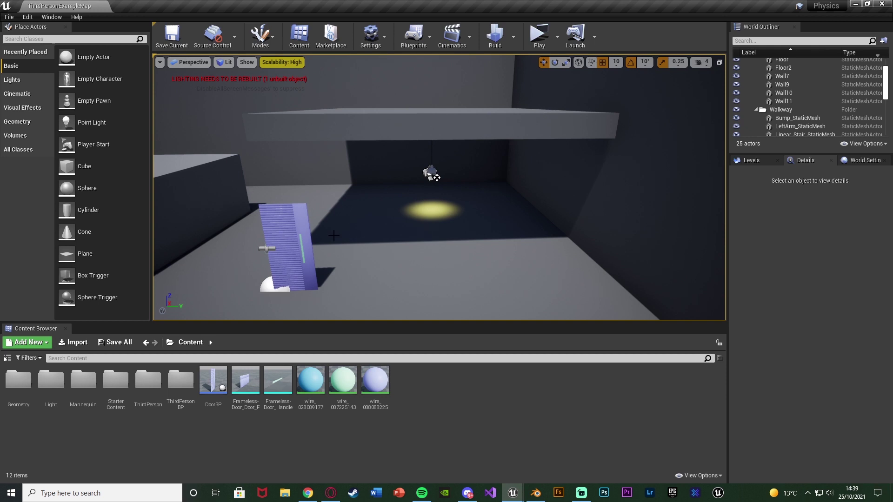
Step: Start a play preview of the level and run the character into the purple door to test its physics
left_click(538, 36)
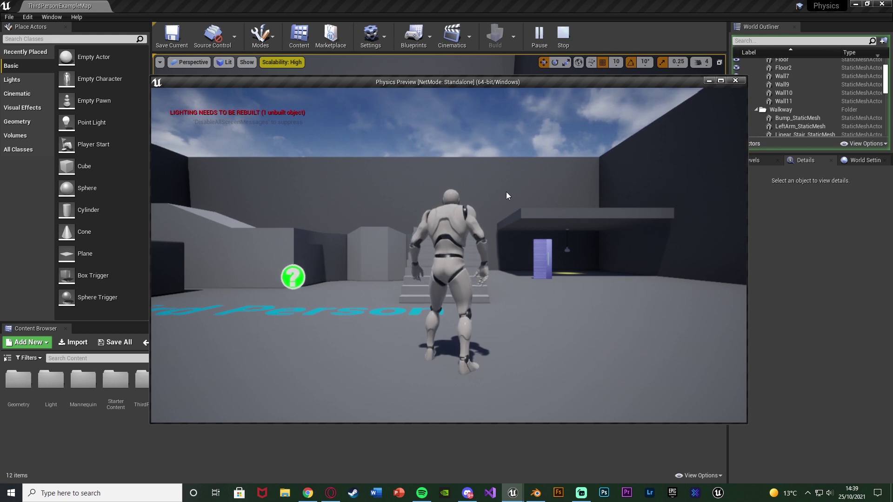
left_click(506, 192)
key("w")
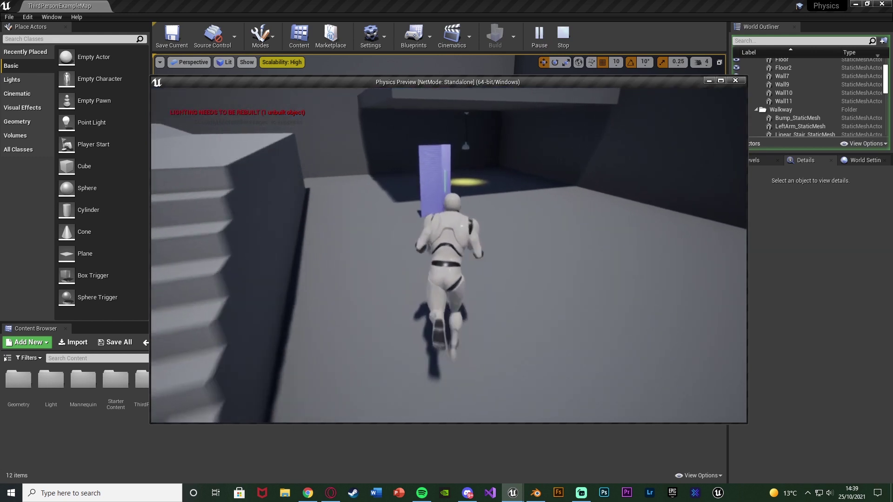
key("d")
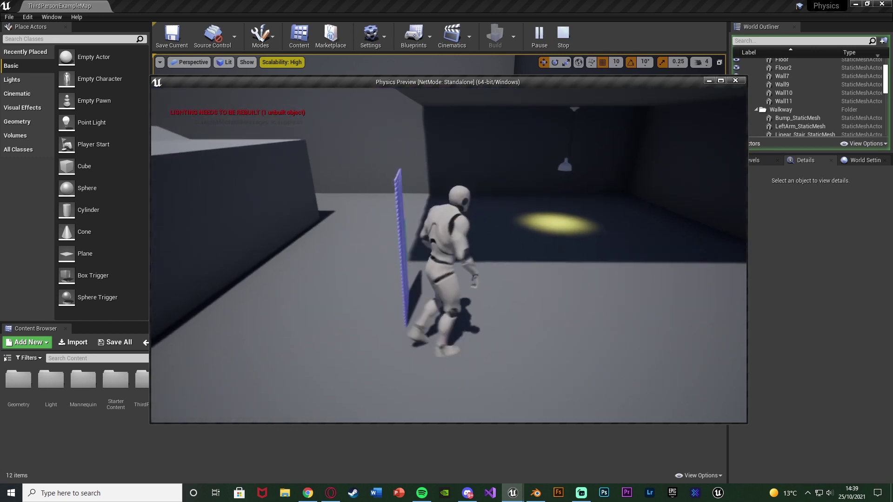
key("w")
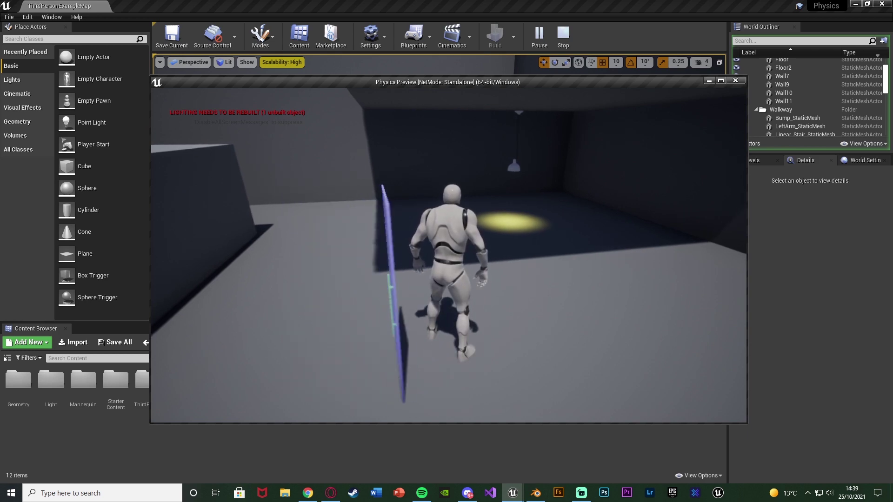
key("d")
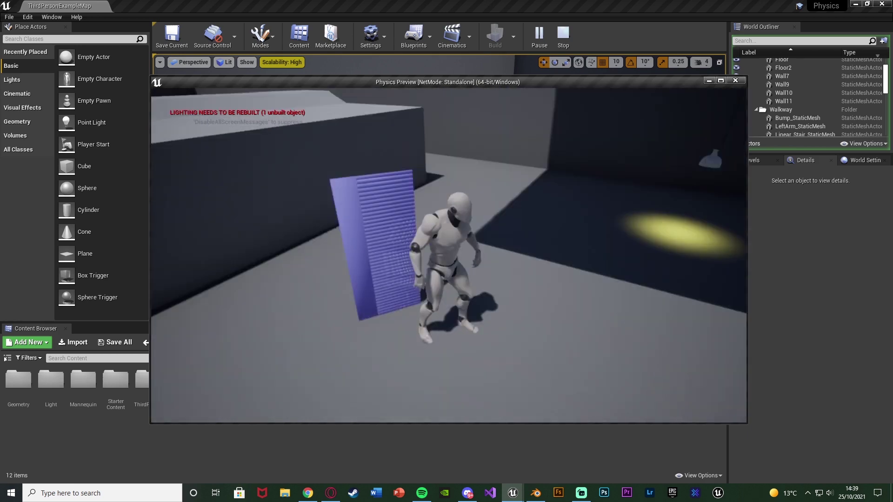
Step: Run the character back and forth through the hanging lamp to test its swing, and end the play preview
key("w")
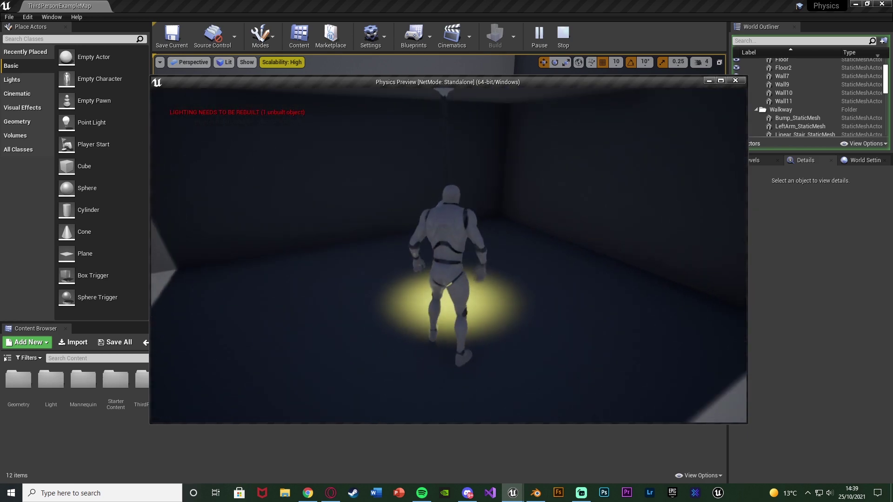
key("a")
key("d")
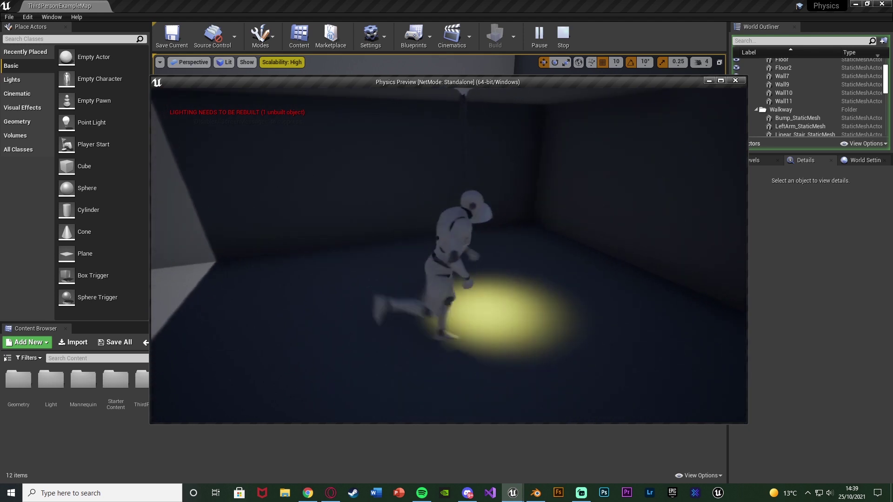
key("w")
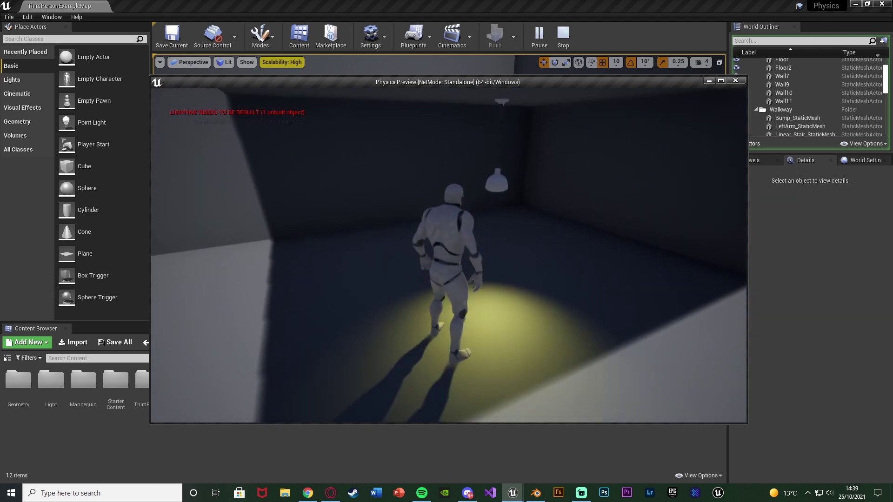
key("w")
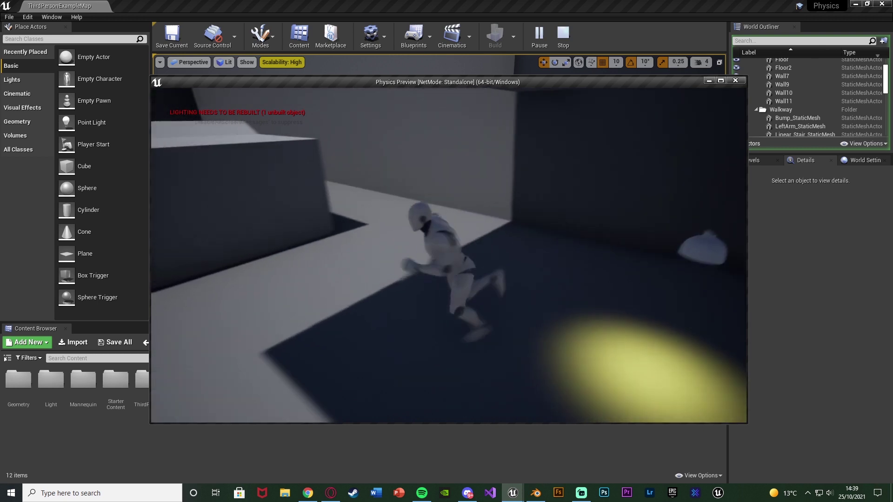
key("w")
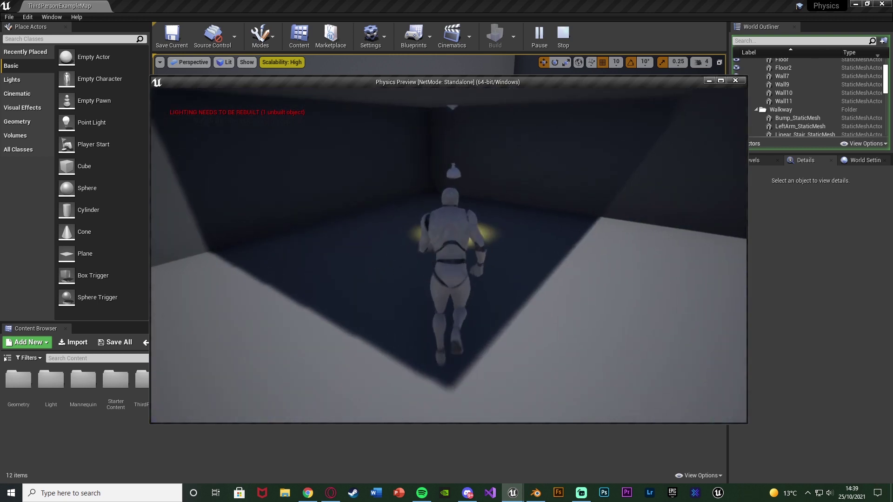
key("w")
key("s")
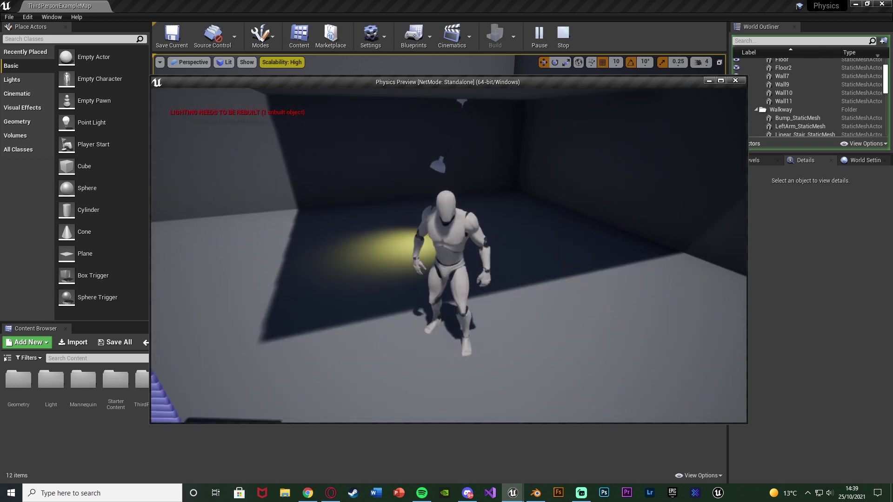
key("a")
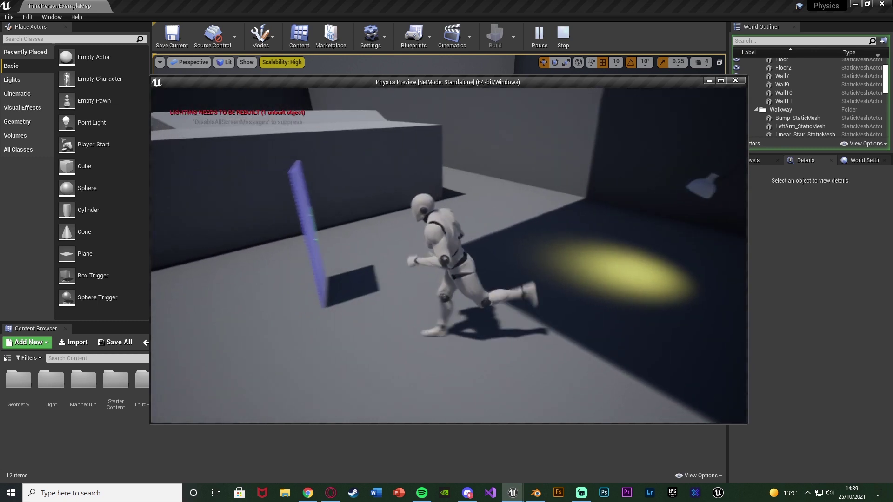
key("w")
key("s")
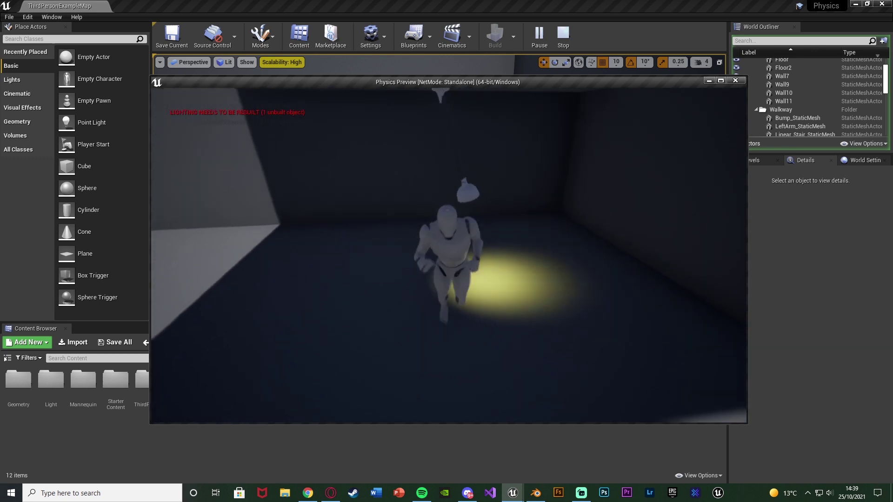
key("s")
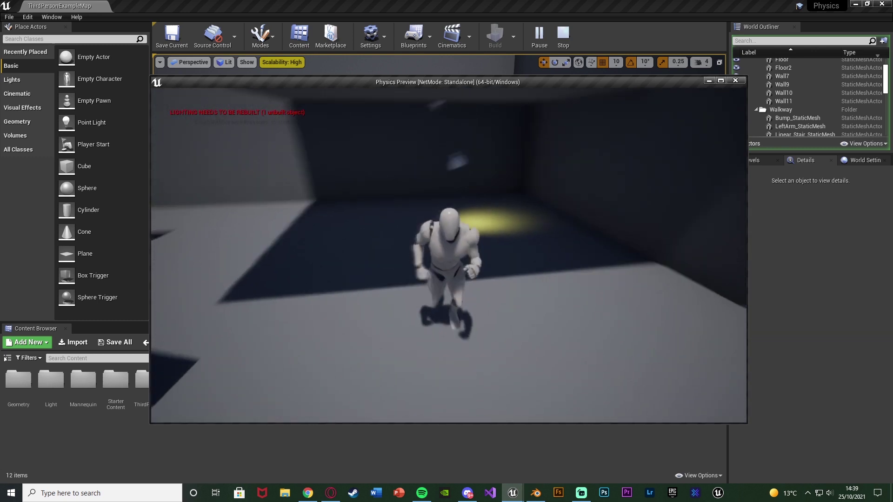
key("a")
key("w")
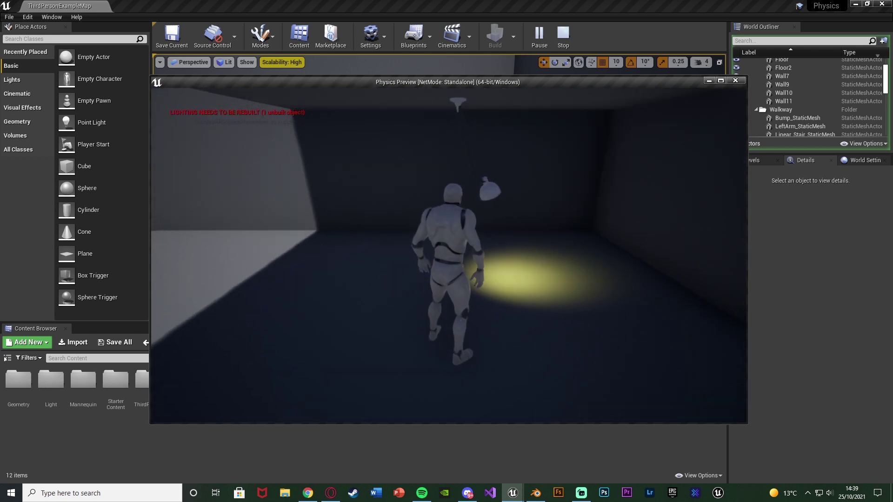
key("s")
key("a")
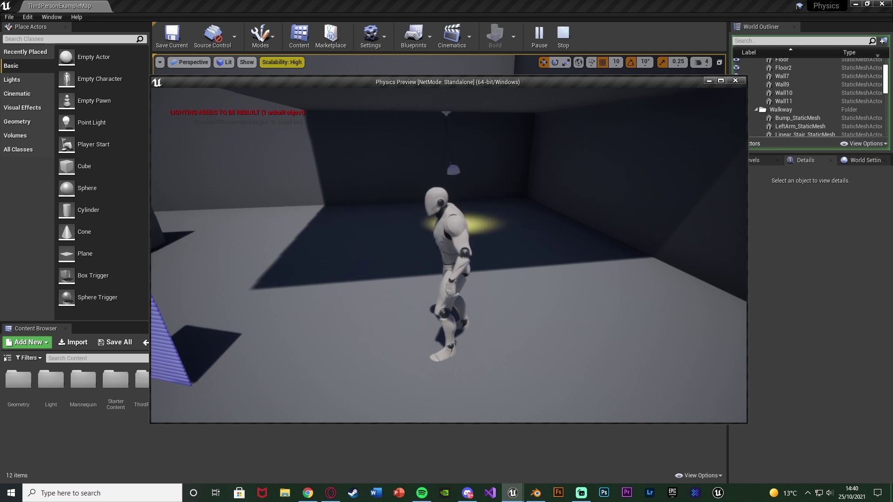
key("Escape")
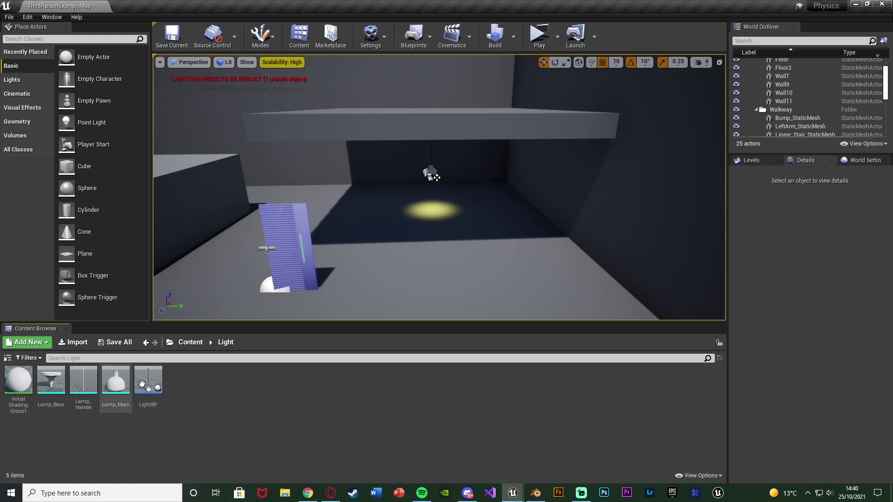
Step: Create an Actor Blueprint class named LightBP1 in the Light folder and open it for editing
right_click(220, 402)
left_click(288, 159)
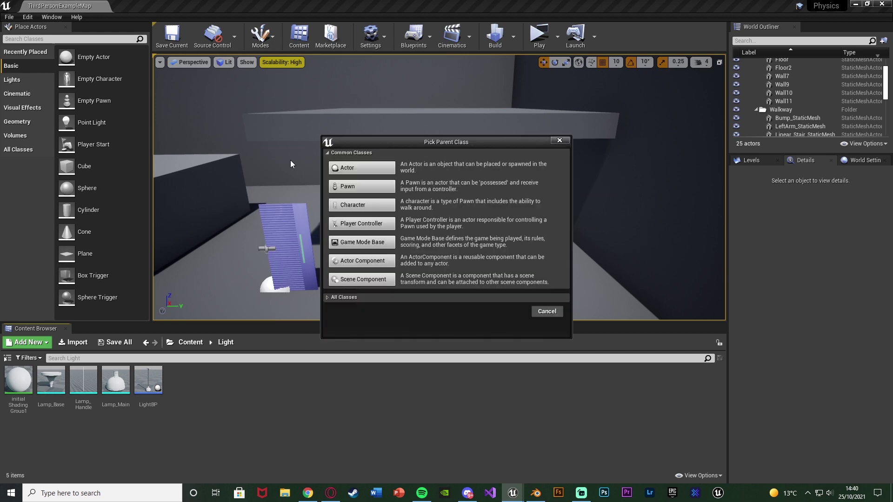
left_click(367, 167)
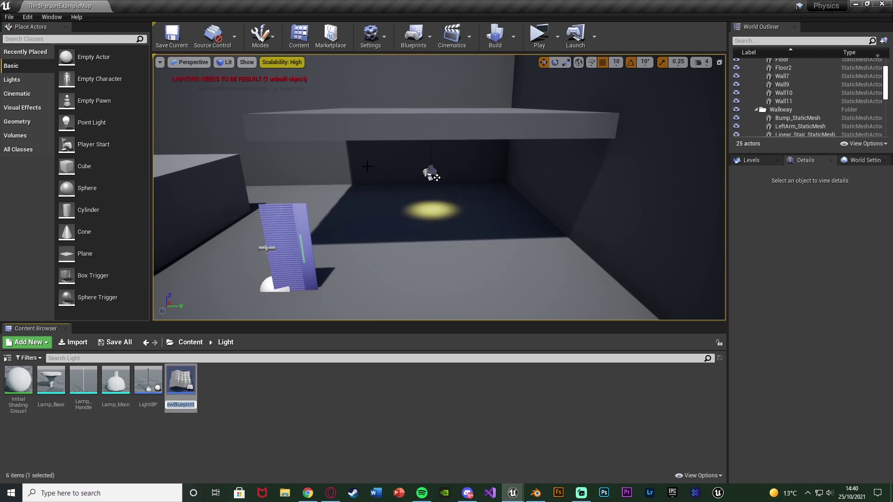
type("LightBP1")
key("Return")
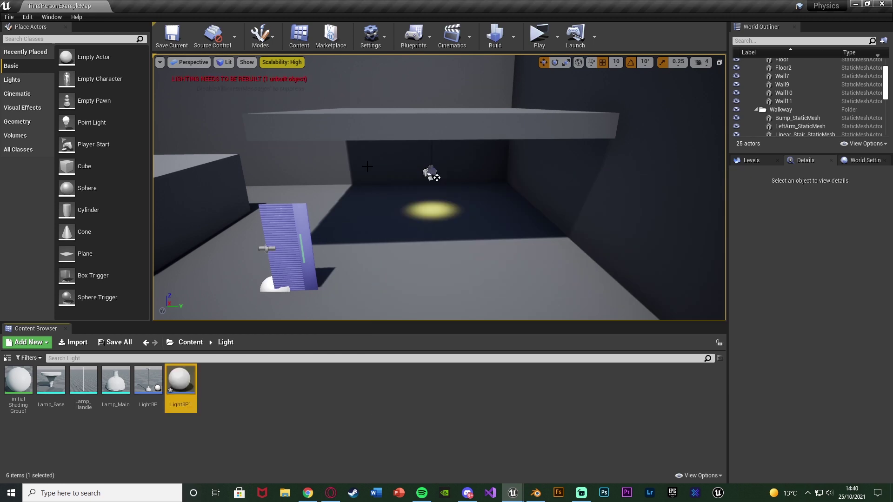
key("Return")
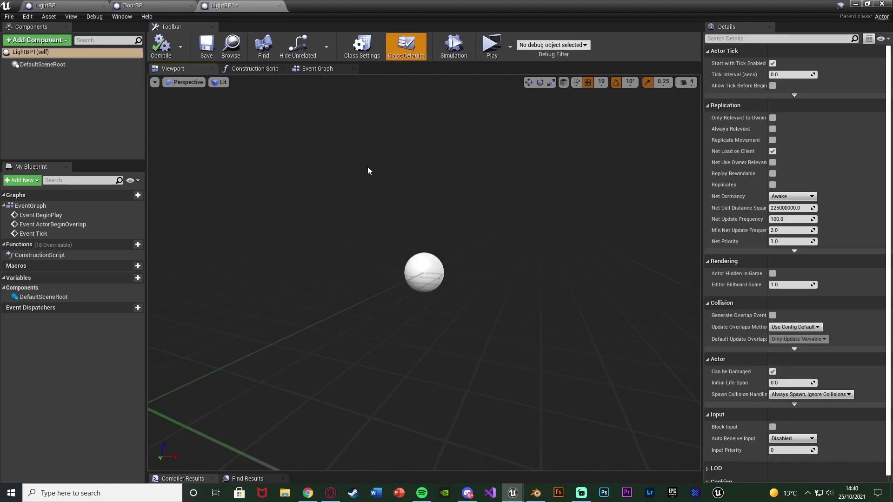
Step: Add a Static Mesh component under the blueprint's scene root and name it Lamp Main
left_click(53, 39)
type("stat")
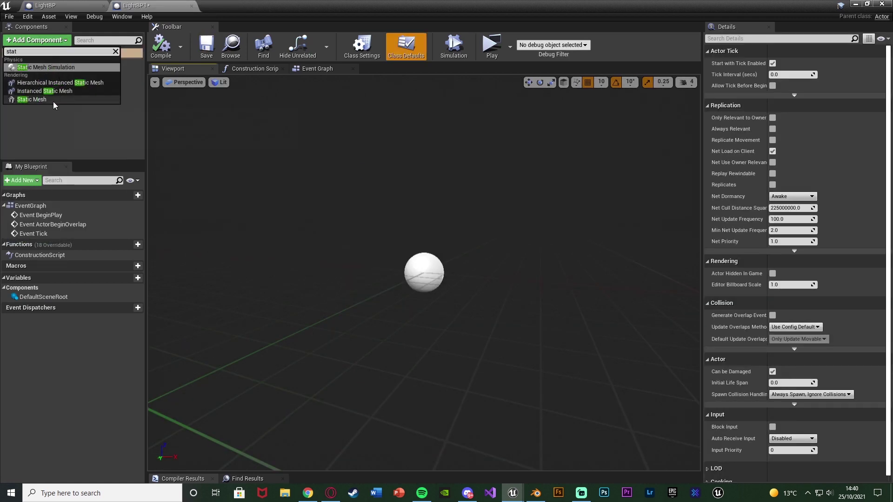
left_click(53, 100)
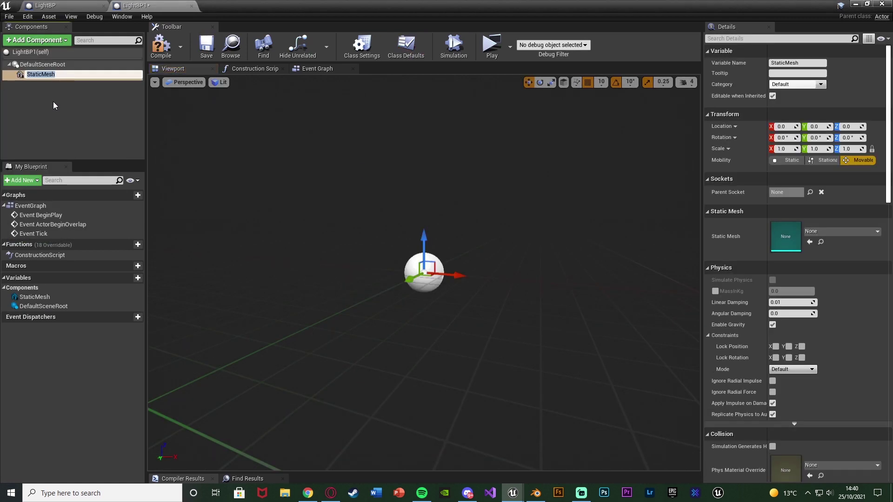
type("Lamp")
key("Return")
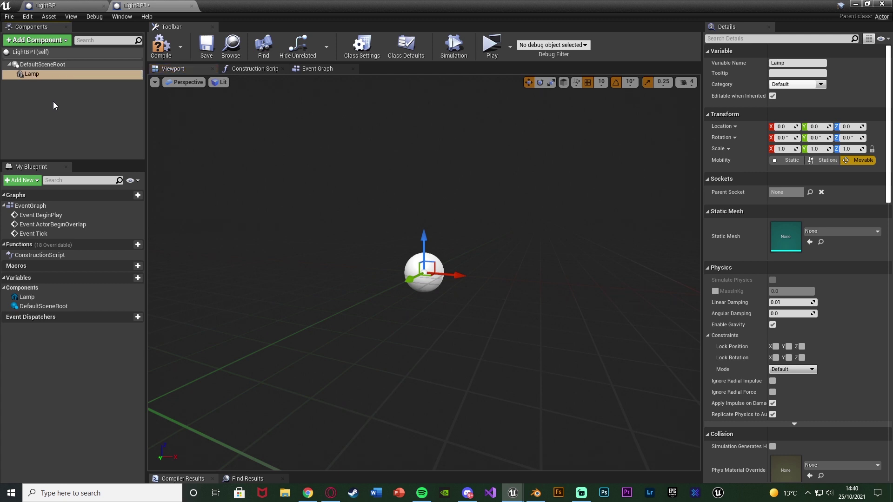
left_click(59, 73)
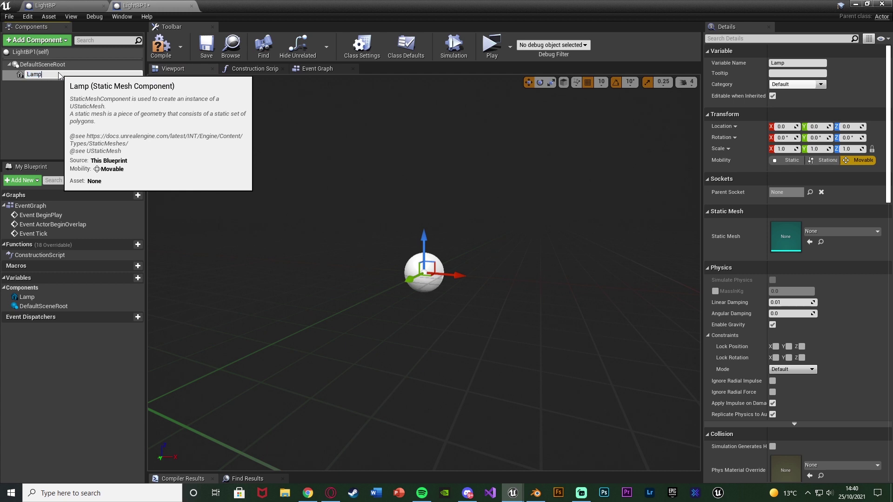
type("Main")
key("Return")
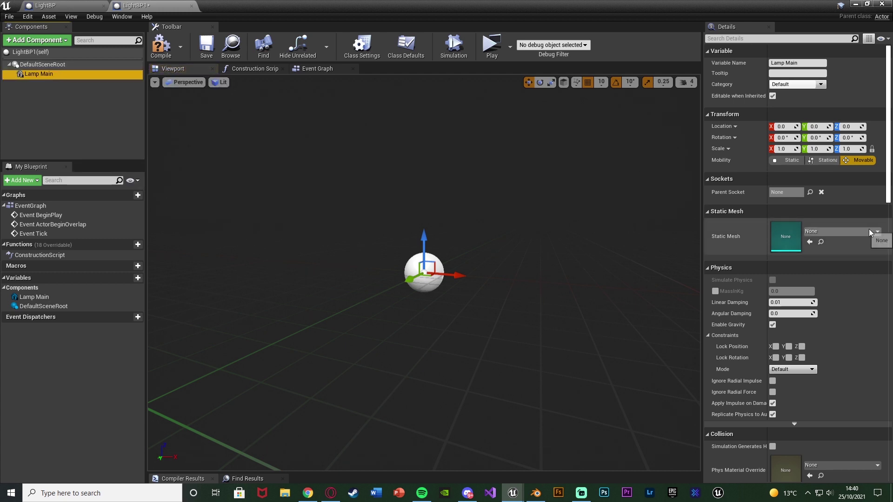
Step: Assign the Lamp_Main mesh to the Lamp Main component and set its scale to 0.1 on all axes
left_click(849, 227)
type("lamp")
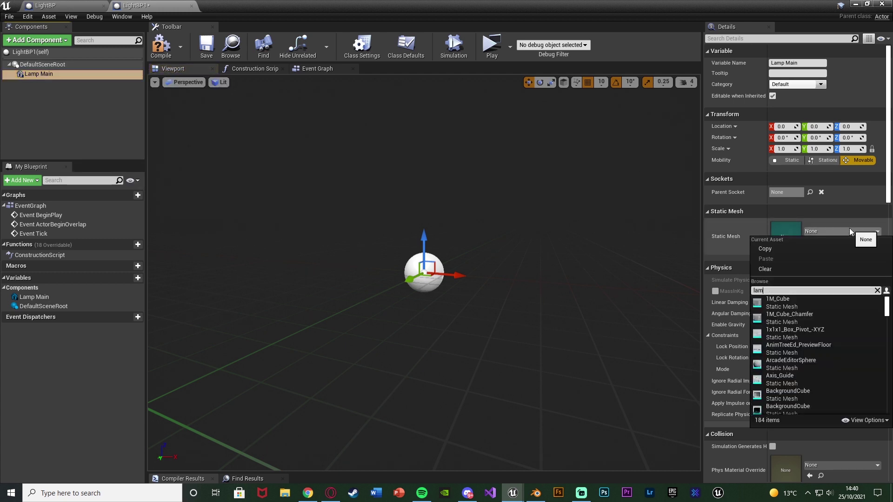
left_click(781, 331)
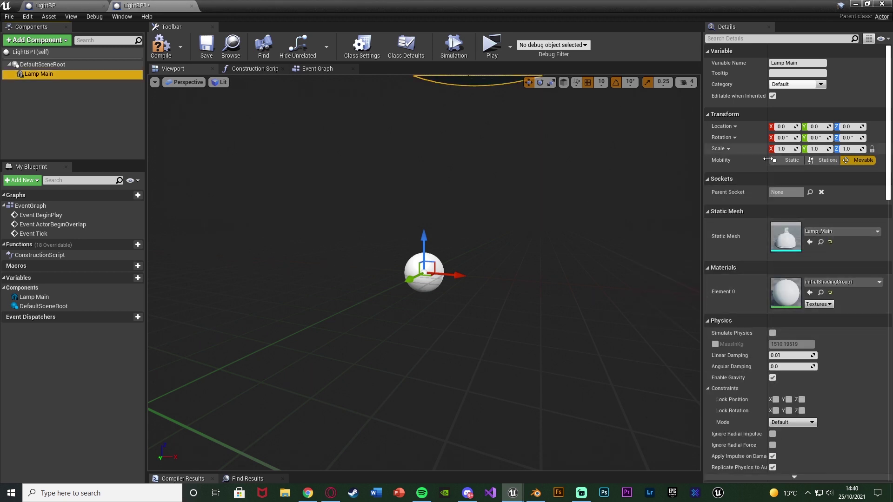
left_click(781, 149)
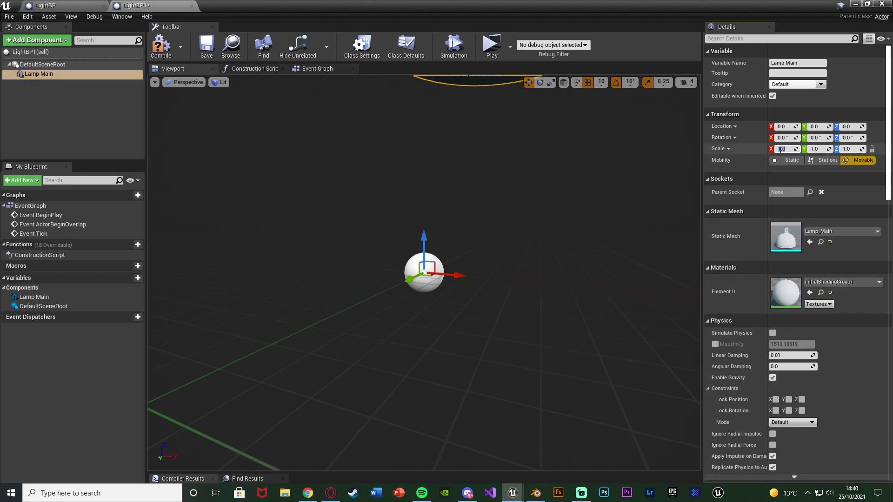
type("0.1")
key("Return")
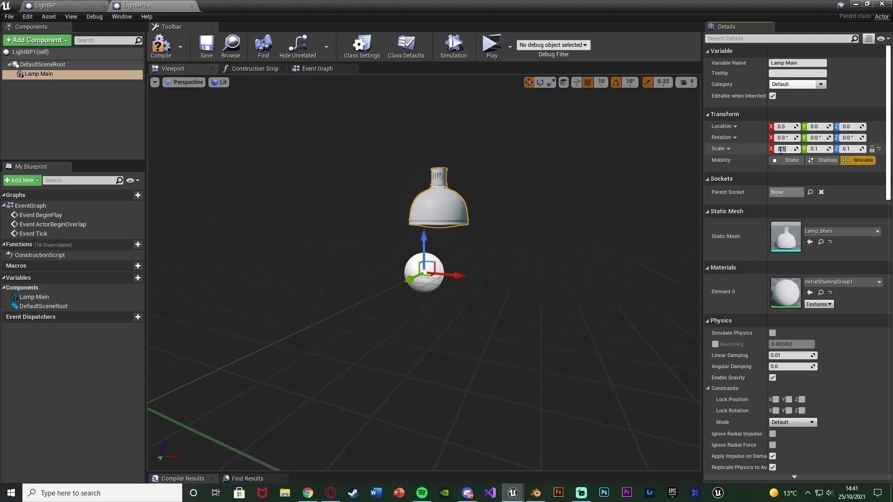
left_click(82, 119)
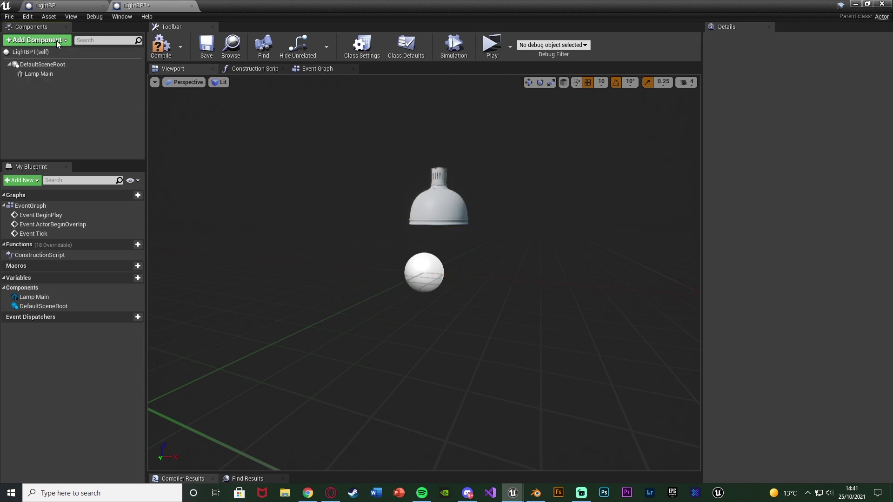
left_click(58, 41)
type("sta")
left_click(57, 40)
left_click(60, 64)
Step: Duplicate the Lamp Main component and rename the copy Lamp Base
left_click(62, 74)
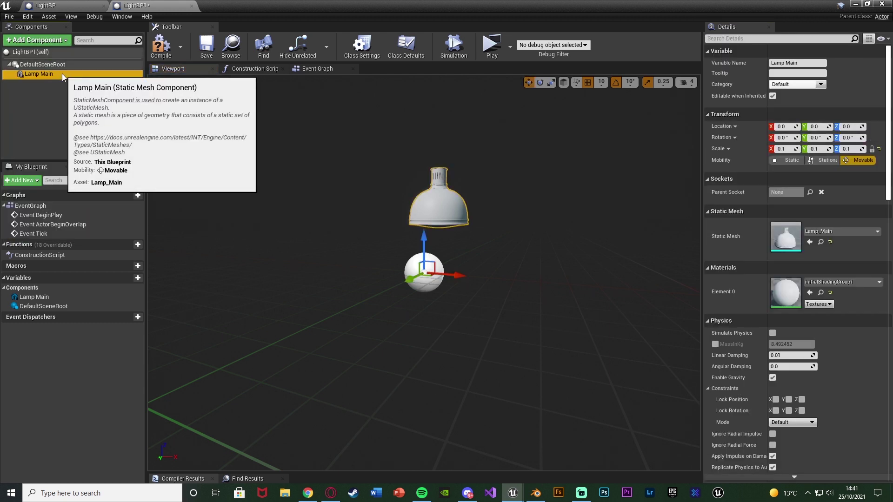
key("ctrl+w")
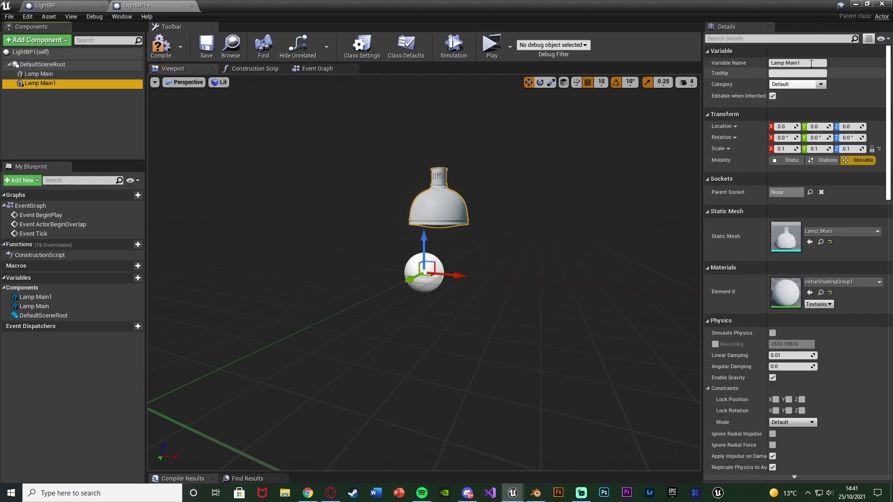
left_click(807, 62)
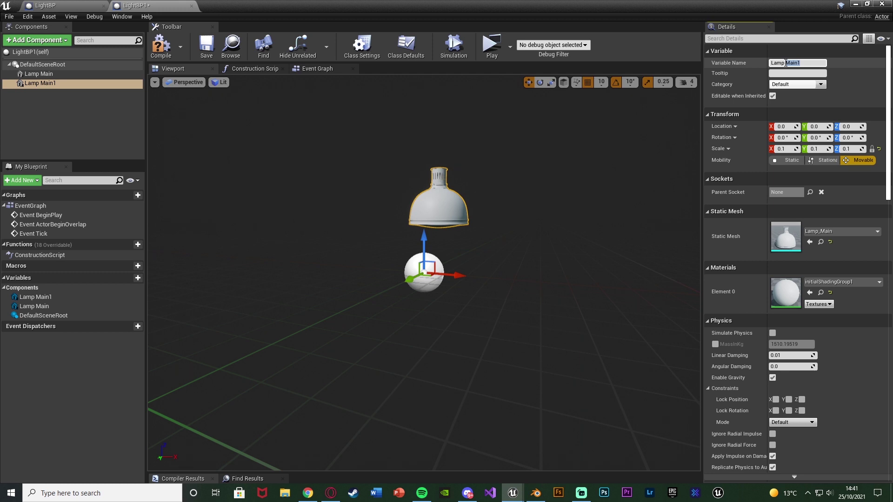
type("Base")
key("Return")
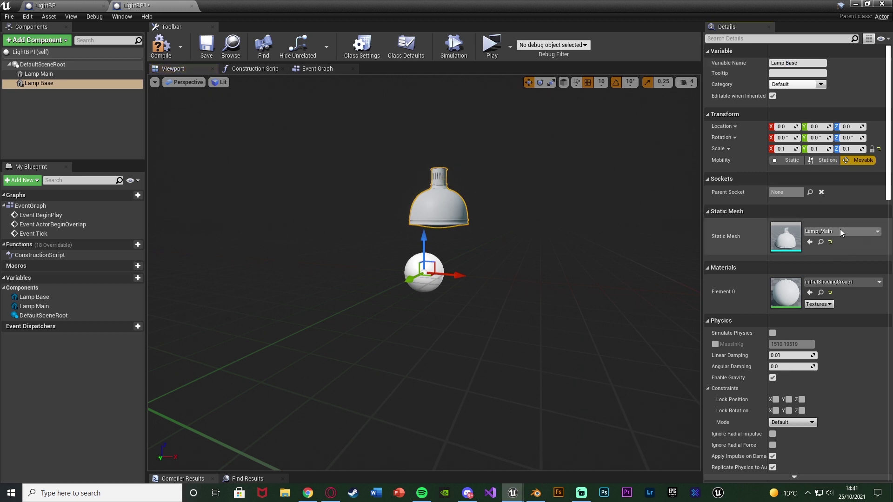
Step: Assign the Lamp_Base mesh to the Lamp Base component and duplicate that component as Lamp Handle
left_click(841, 232)
left_click(804, 340)
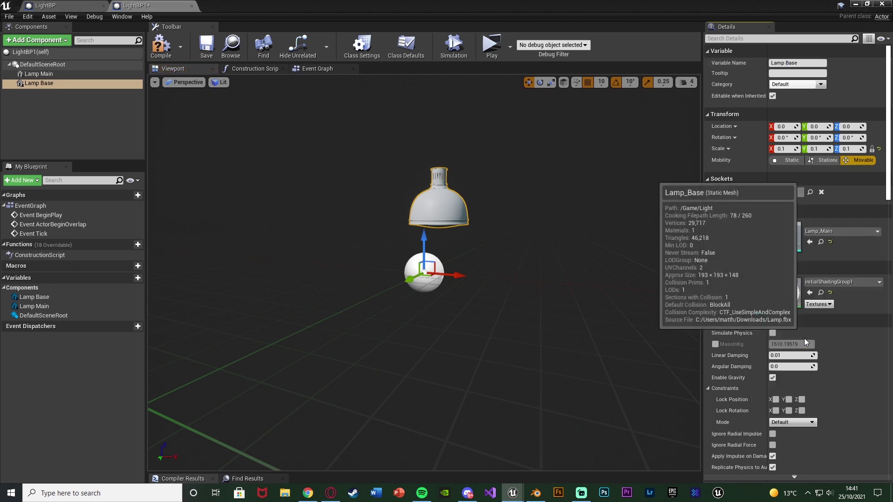
left_click(58, 83)
key("ctrl+w")
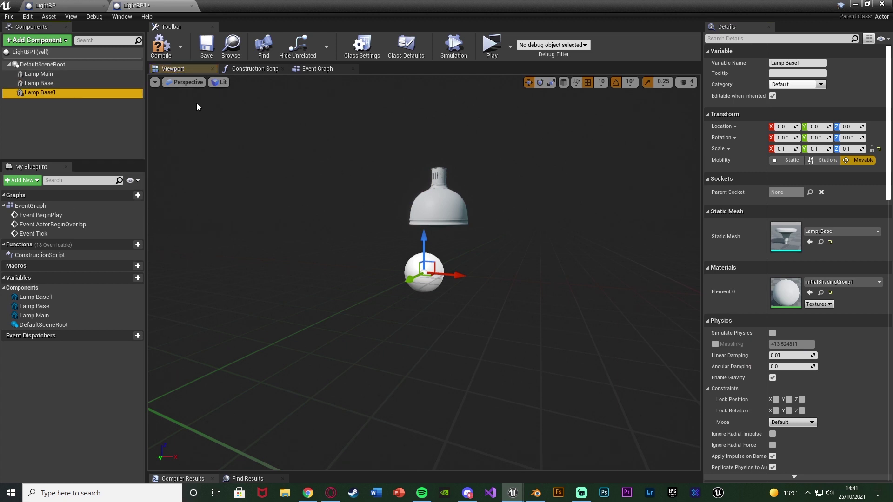
left_click_drag(816, 63, 790, 63)
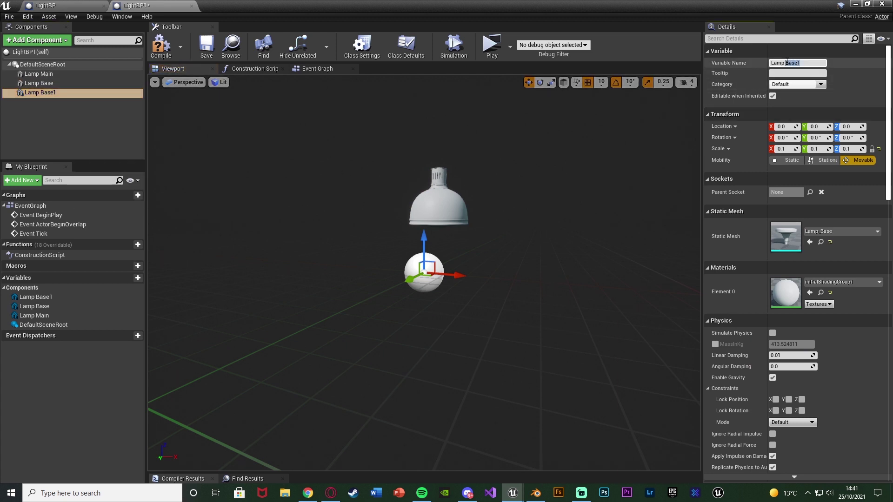
type("Handle")
key("Return")
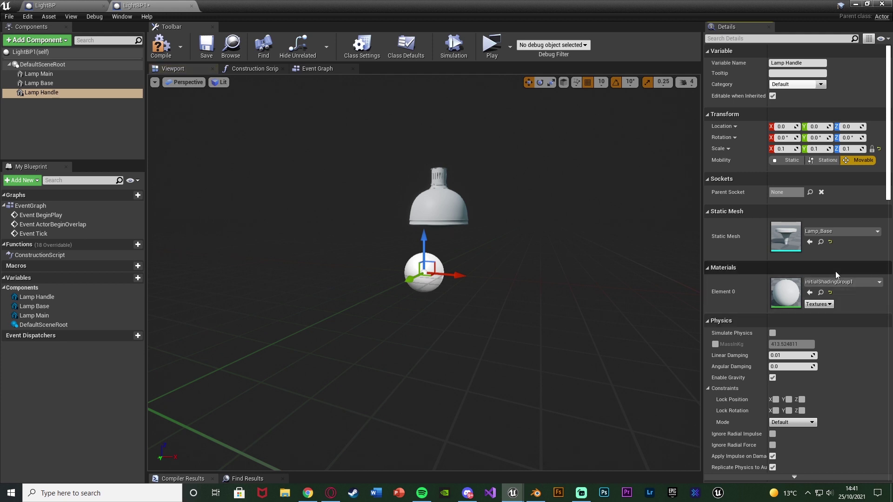
Step: Assign the Lamp_Handle mesh to the Lamp Handle component
left_click(830, 230)
type("lamp")
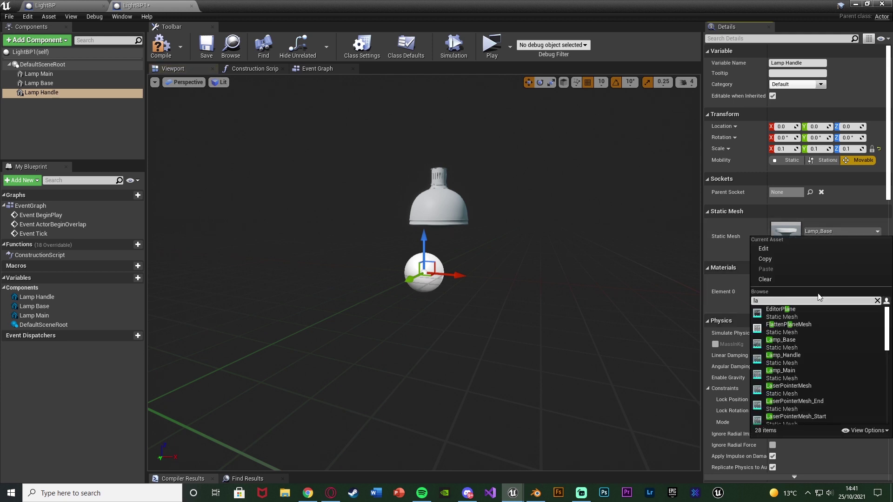
left_click(808, 328)
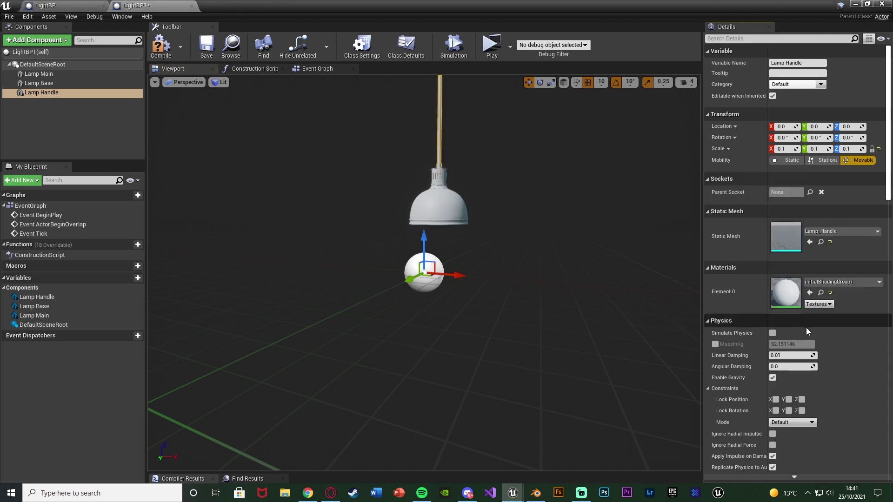
key("w")
right_click_drag(421, 272, 484, 288)
left_click(118, 143)
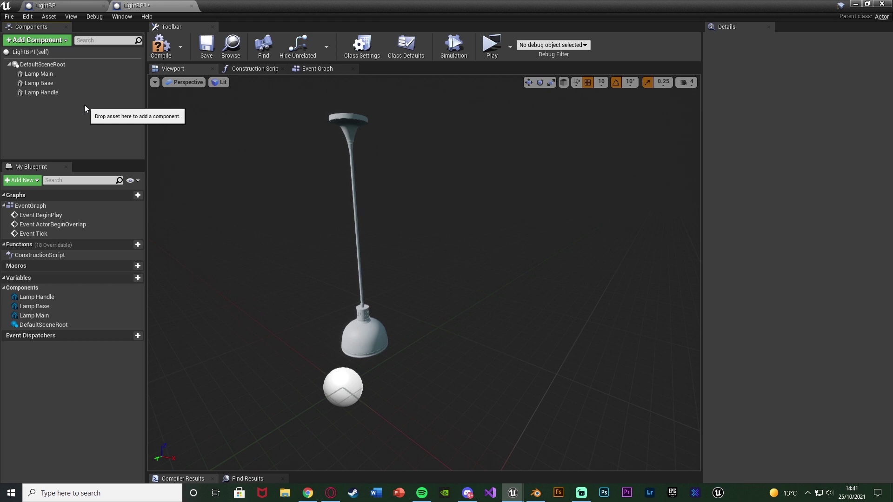
Step: Select the Lamp Main, Lamp Handle and Lamp Base components to identify each part of the lamp in the viewport
left_click(62, 74)
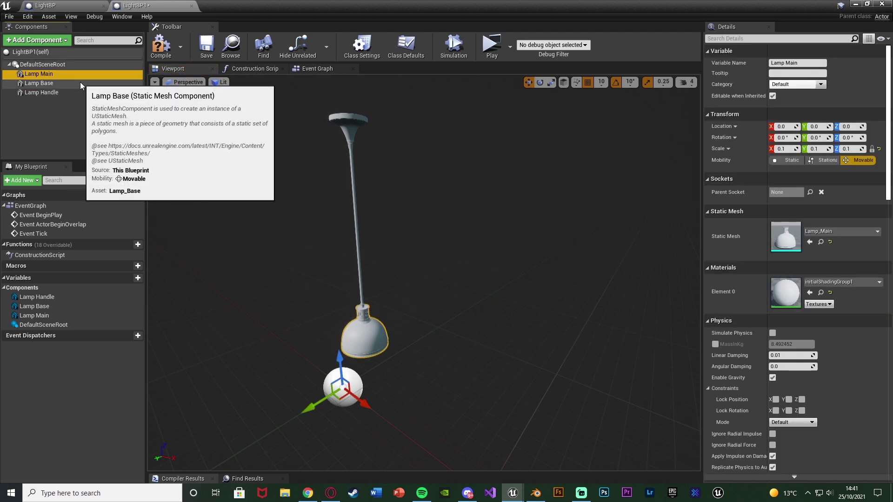
left_click(51, 93, "ctrl")
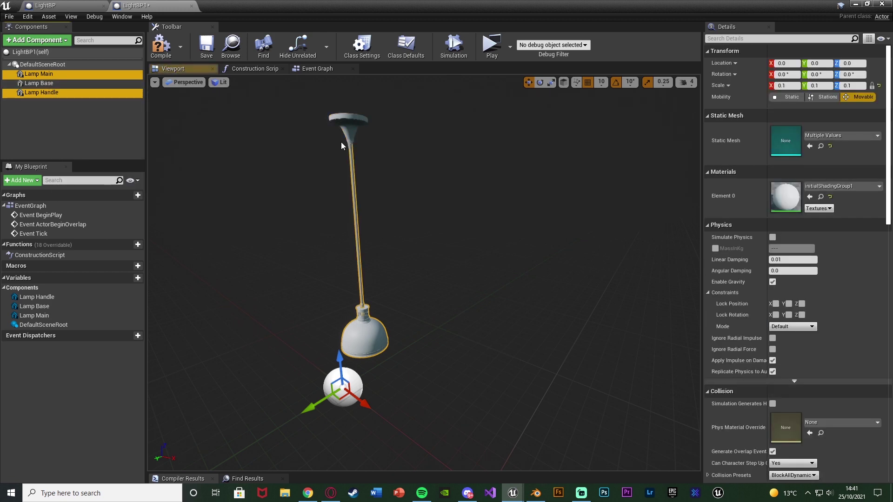
left_click(71, 83)
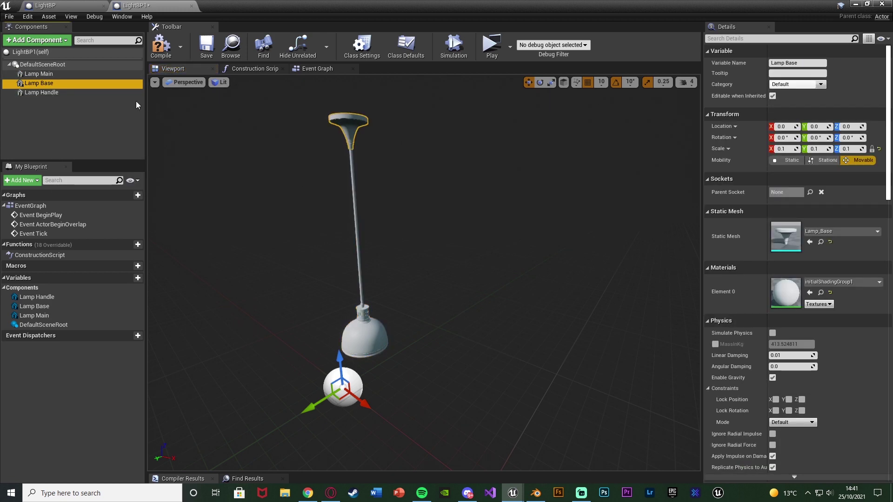
left_click(109, 75)
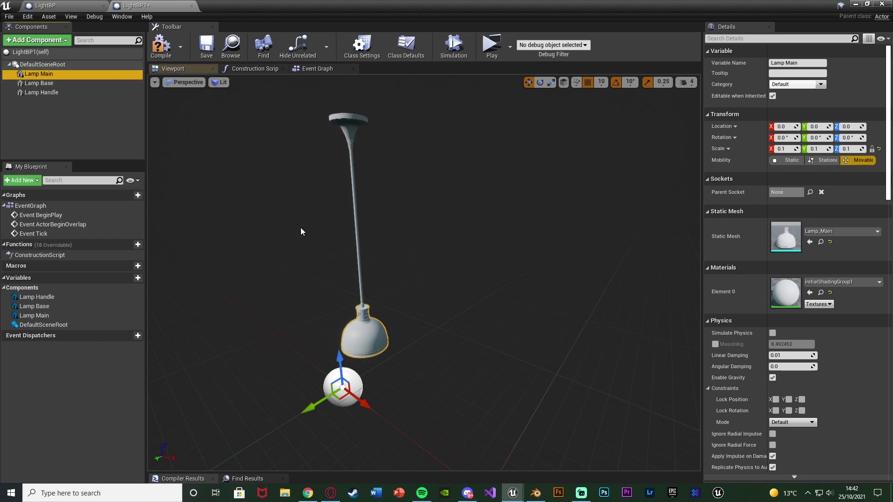
Step: Examine the Lamp Main, Lamp Base, SpotLight and Cable components in the finished LightBP blueprint
left_click(70, 5)
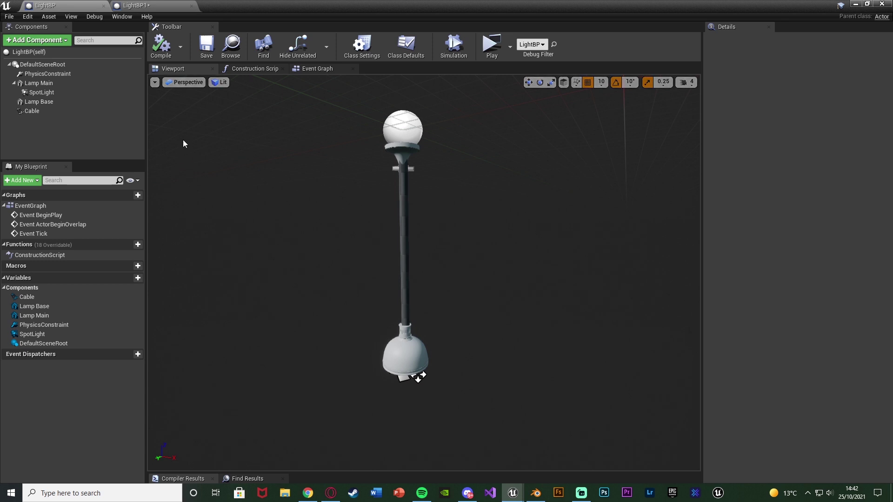
left_click(68, 82)
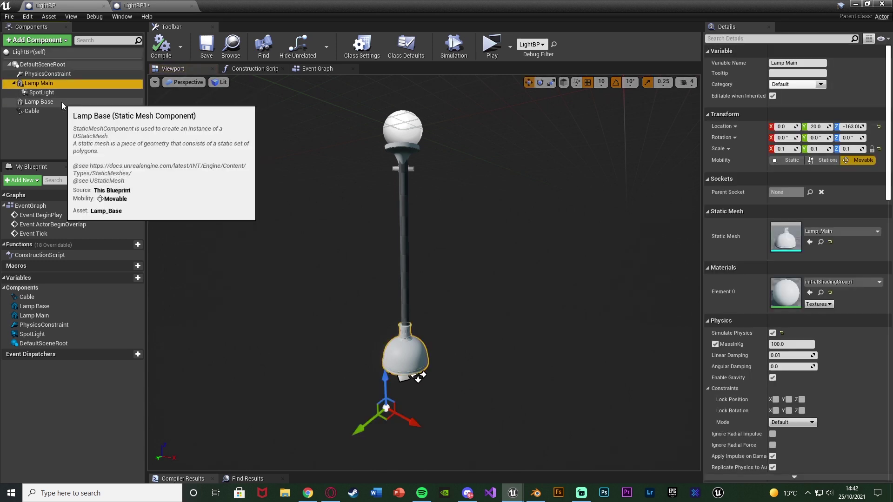
left_click(62, 102)
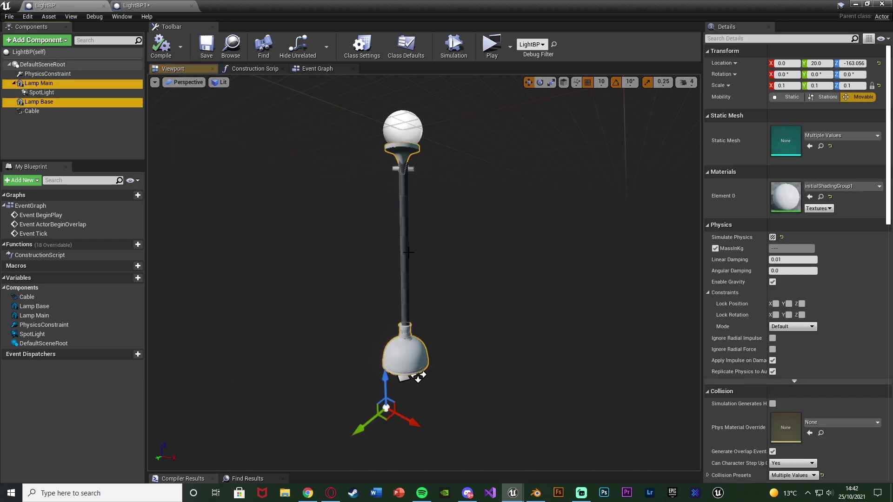
left_click(56, 92)
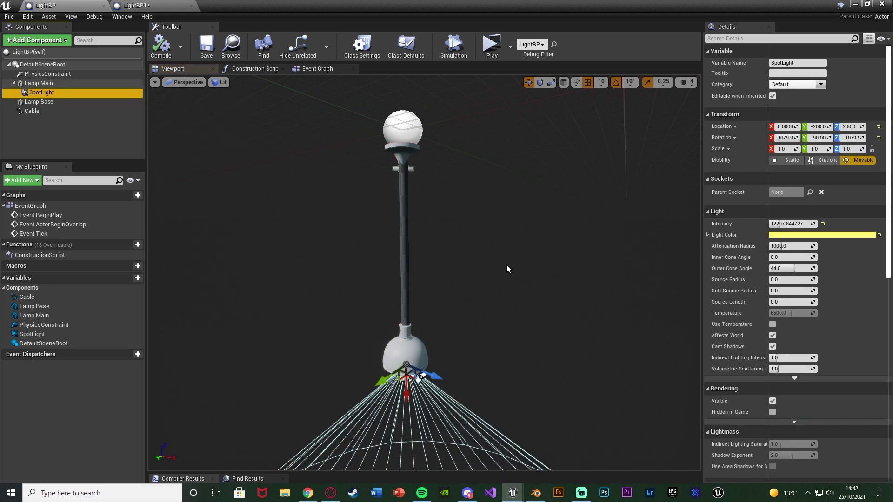
key("f")
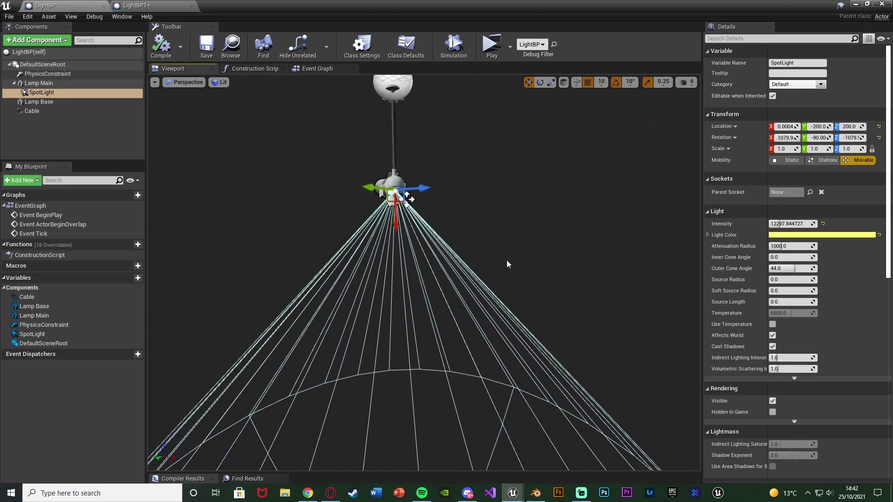
left_click(41, 111)
key("f")
right_click_drag(423, 273, 432, 288)
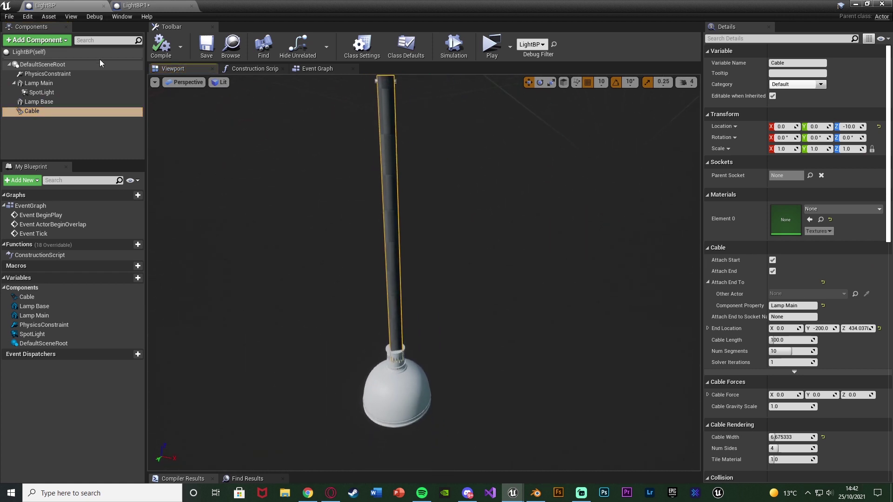
left_click(46, 122)
left_click(45, 41)
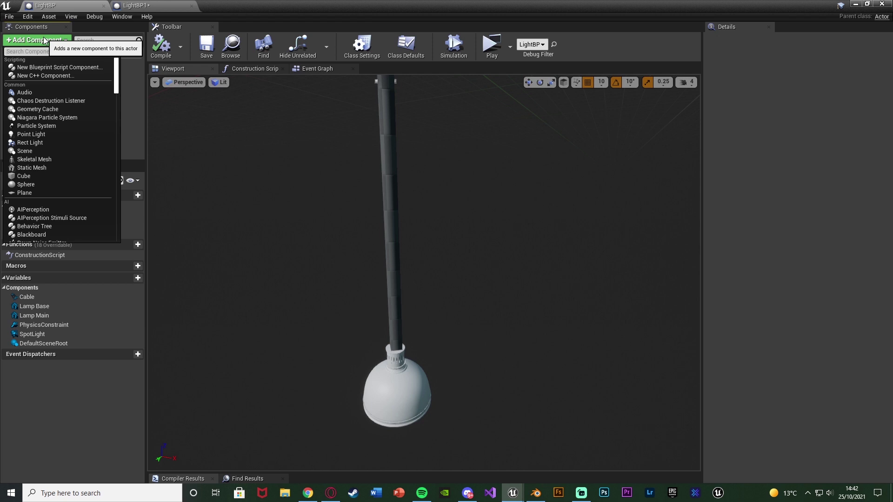
type("cab")
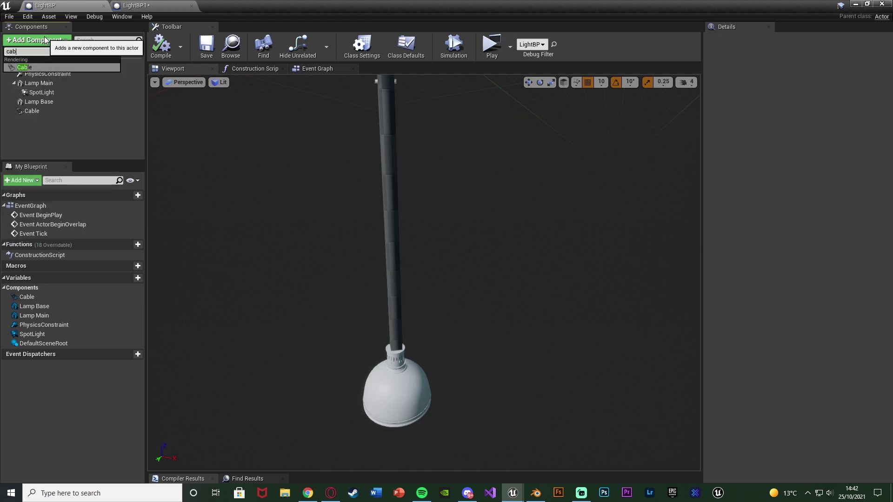
key("Escape")
Step: Examine LightBP's Cable component, its attachment settings and how it links the lamp's base to its shade
left_click(31, 111)
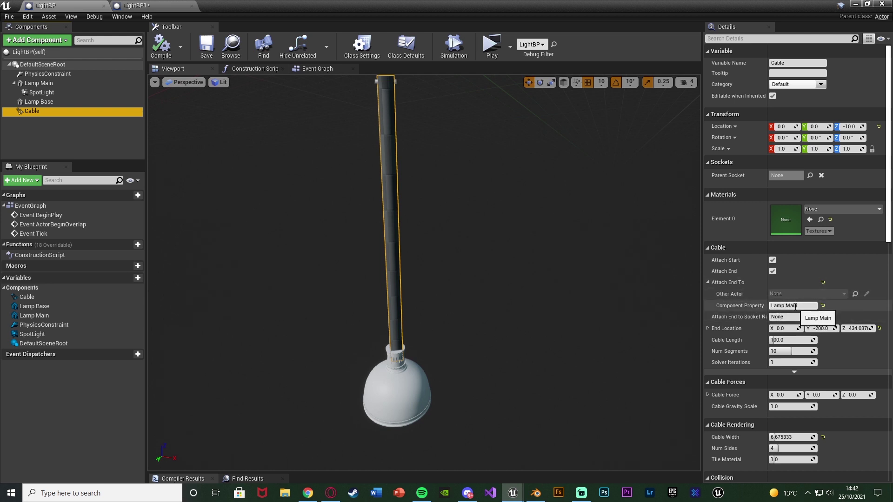
right_click_drag(593, 296, 590, 296)
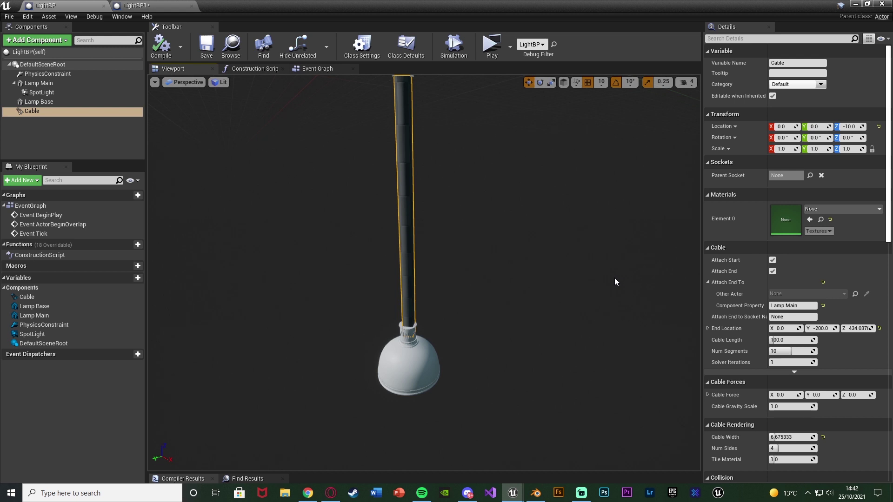
right_click_drag(614, 277, 557, 264)
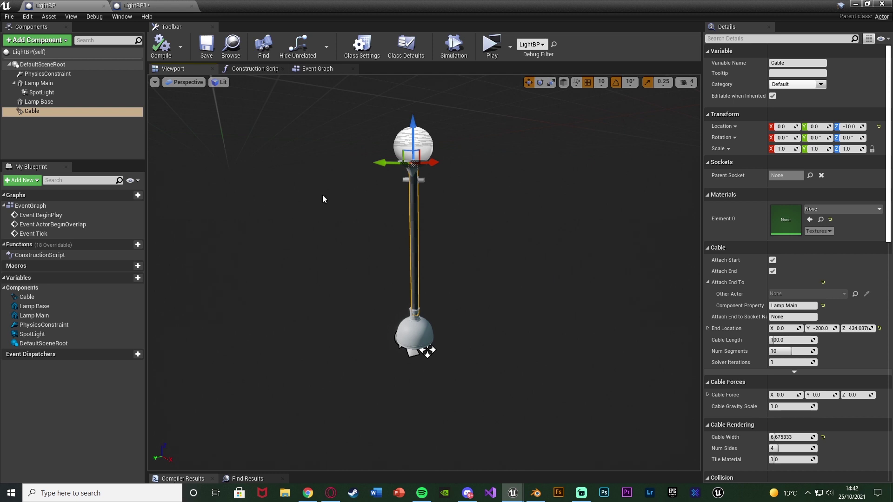
left_click(121, 117)
Step: Return to the LightBP1 blueprint and add a Physics Constraint component
left_click(140, 5)
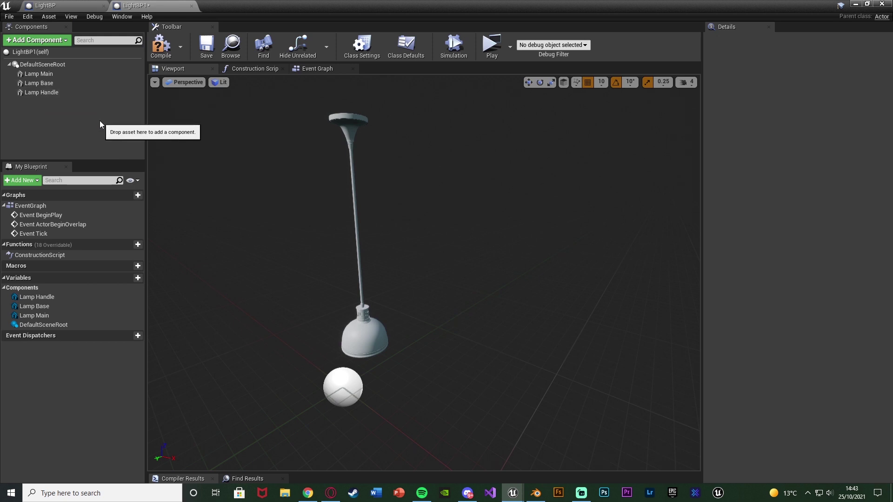
left_click(39, 41)
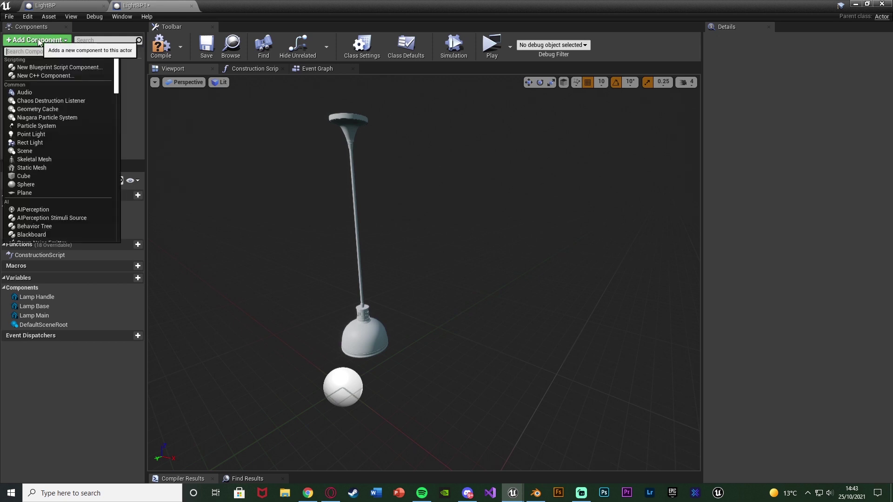
left_click(39, 41)
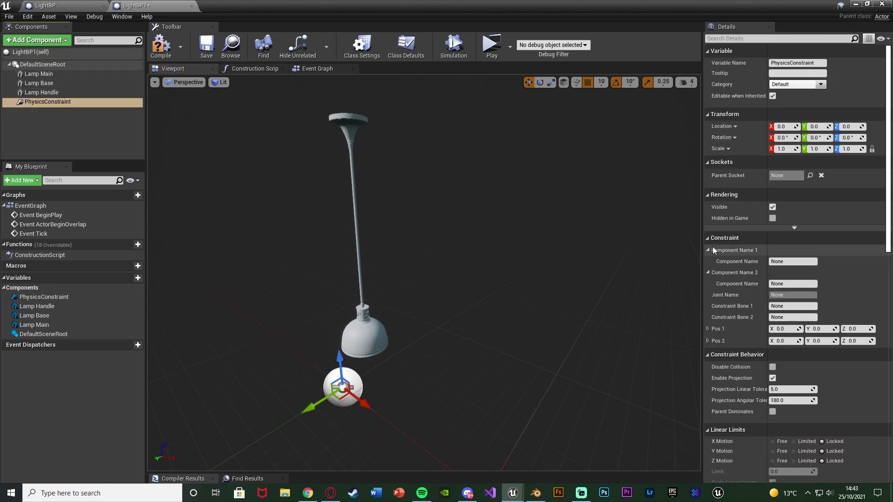
Step: Set the physics constraint's second component name to Lamp Main and raise the constraint to Z 130
left_click(708, 271)
left_click(707, 251)
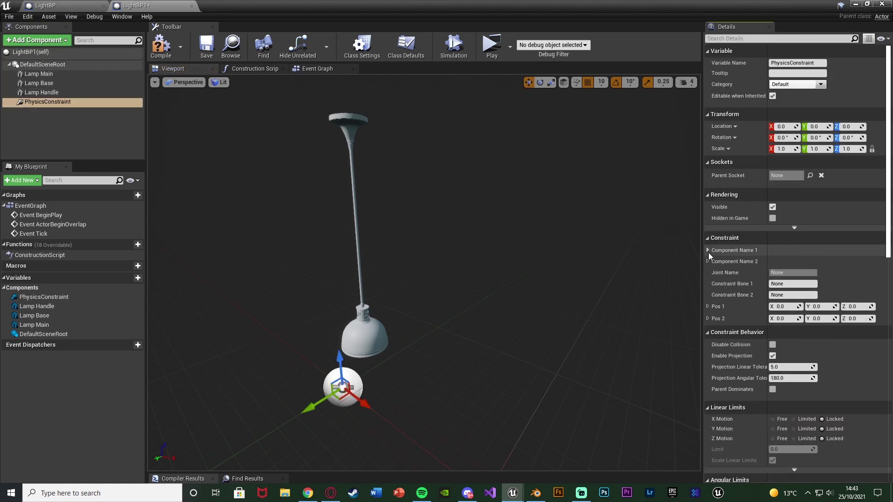
left_click(708, 252)
left_click(708, 273)
left_click(806, 261)
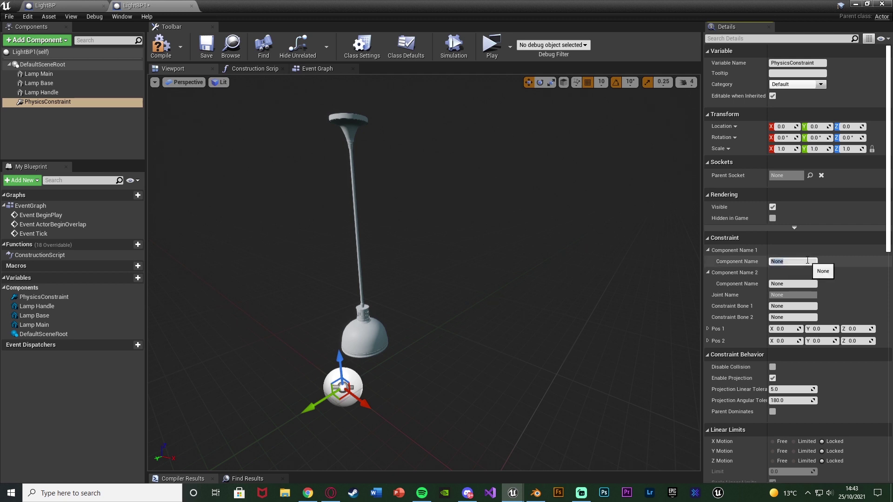
double_click(798, 285)
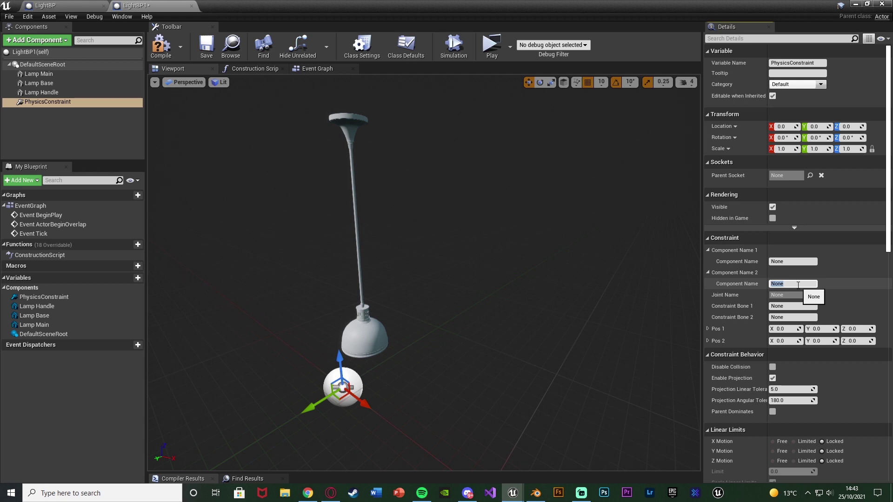
type("Lamp Main")
key("Return")
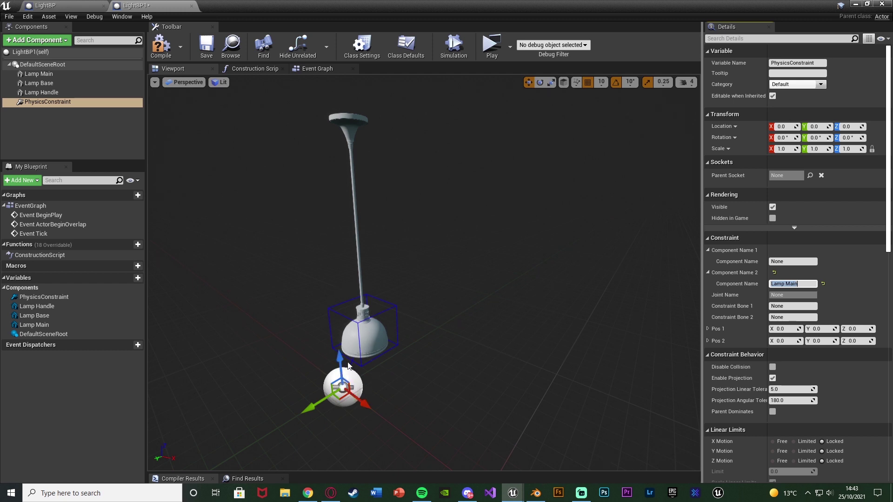
left_click_drag(349, 366, 316, 136)
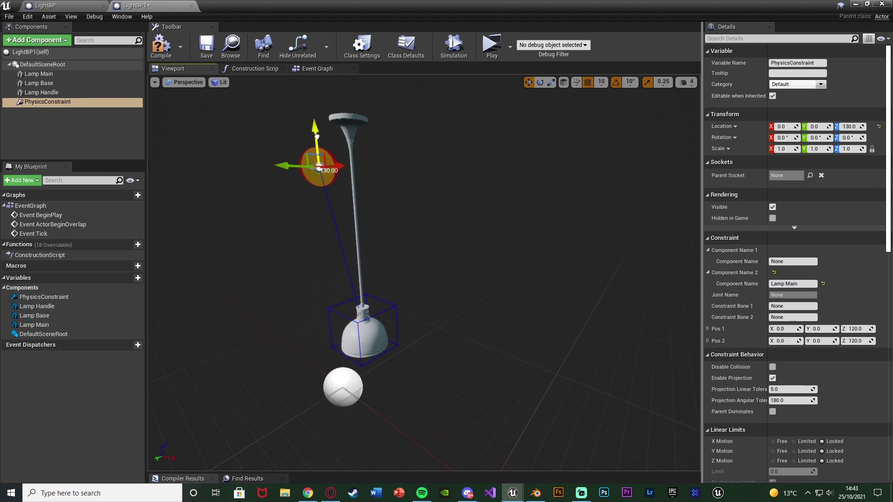
Step: Move Lamp Main, Lamp Base and Lamp Handle together to X 0, Y 20 so the rod lines up with the physics constraint
left_click(39, 73)
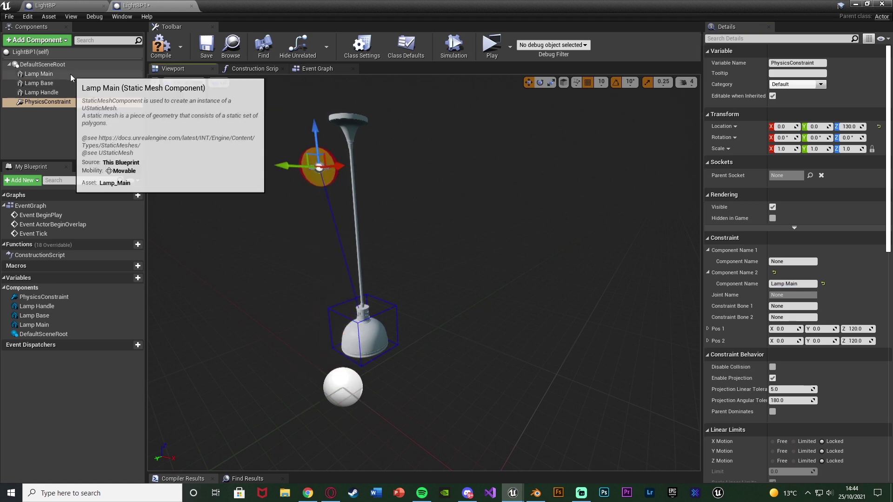
left_click(70, 93, "shift")
left_click_drag(326, 398, 325, 449)
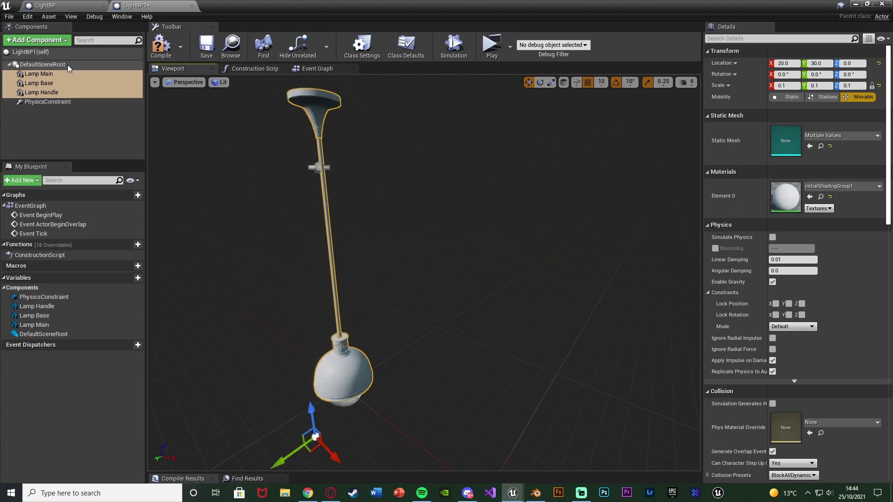
left_click(63, 103)
right_click_drag(377, 168, 242, 166)
left_click(83, 74)
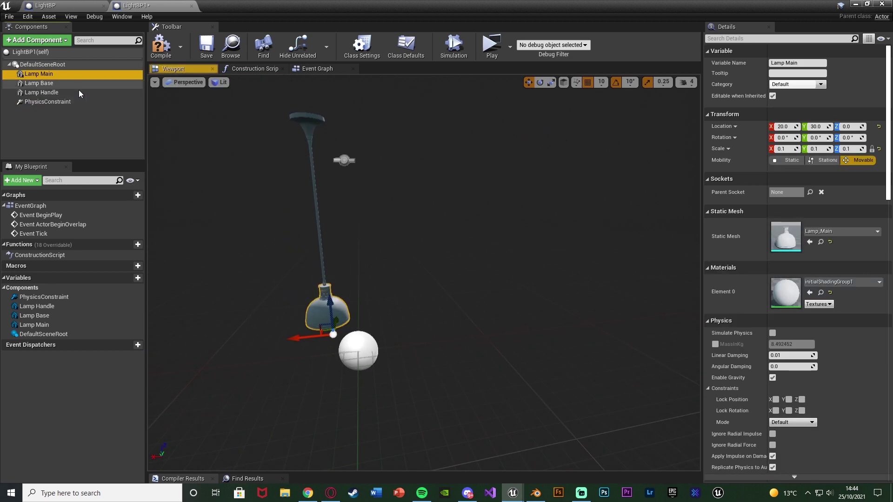
left_click(80, 92, "shift")
left_click_drag(314, 336, 335, 335)
right_click_drag(336, 335, 357, 305)
left_click_drag(339, 298, 354, 294)
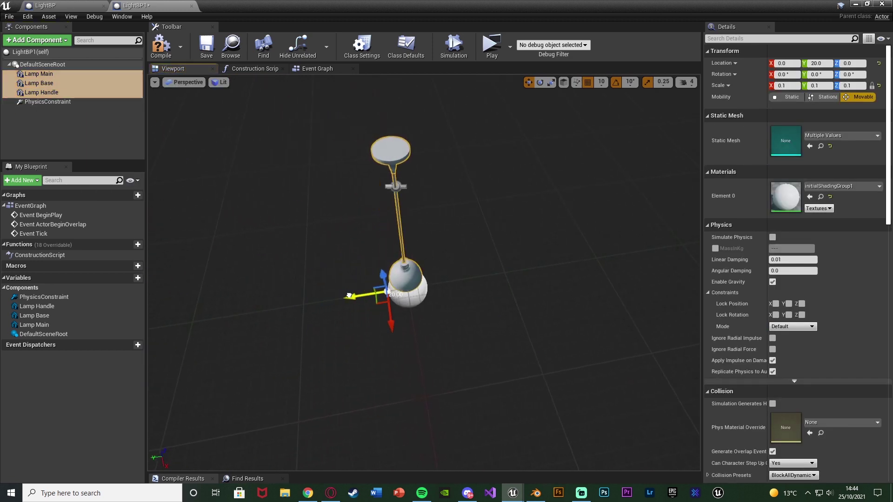
Step: Select the PhysicsConstraint component and check its alignment with the lamp's rod from several angles
left_click(54, 103)
right_click_drag(261, 195, 242, 209)
right_click_drag(535, 195, 494, 132)
right_click_drag(413, 274, 534, 279)
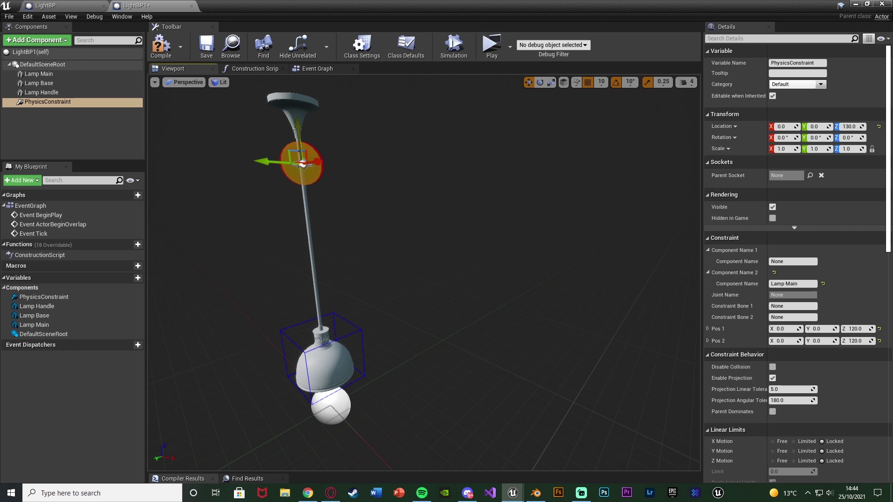
Step: Raise the physics constraint to Z 140 and set its first component name to Lamp Base
left_click_drag(297, 128, 294, 92)
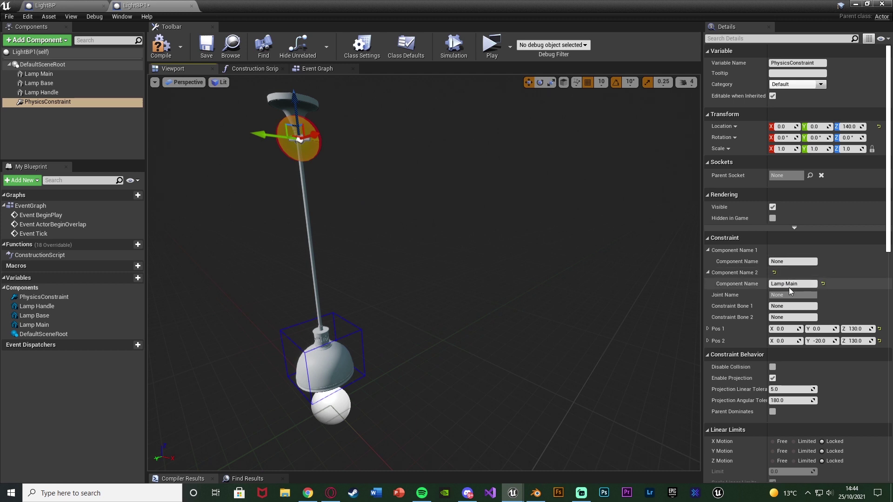
left_click(790, 262)
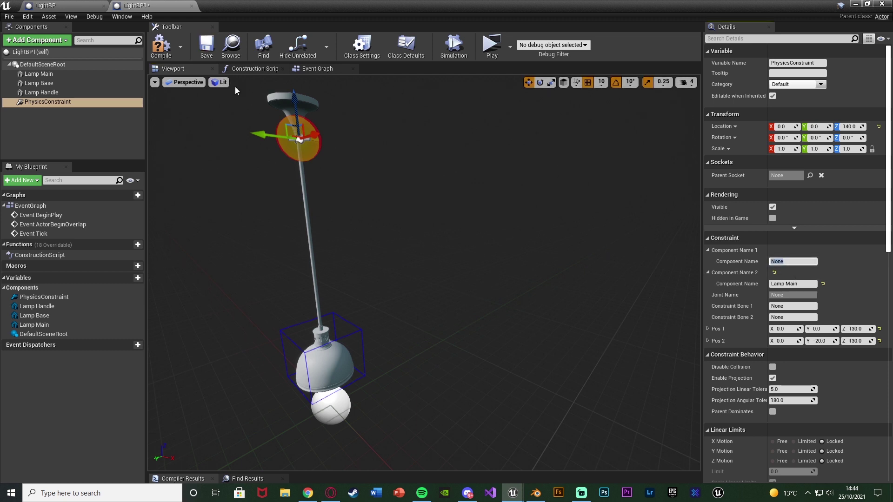
type("Lamp ")
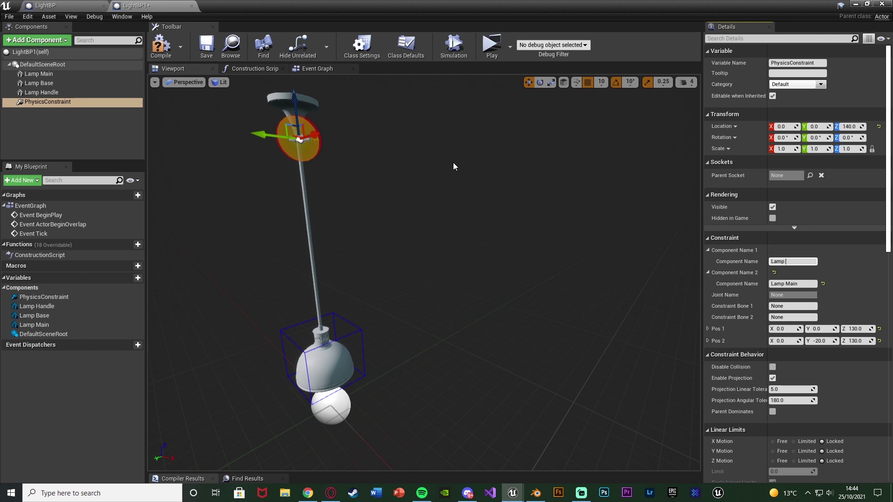
type("Base")
key("Return")
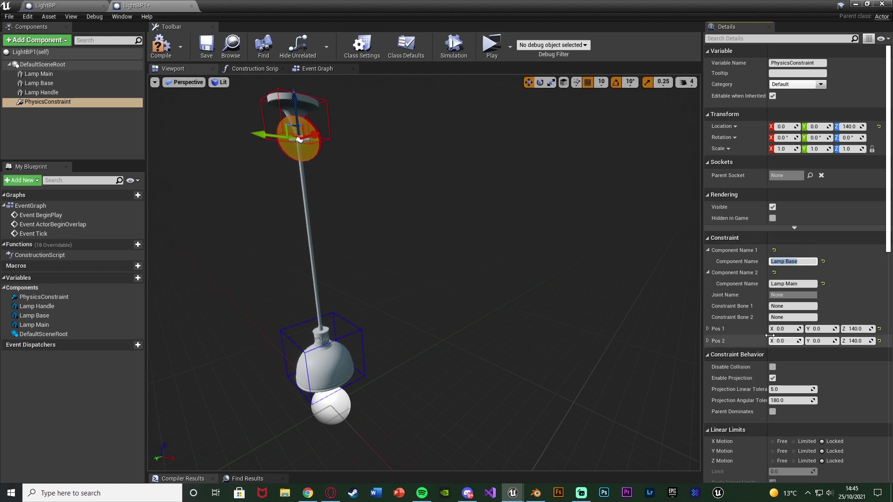
Step: Compile and save the LightBP1 blueprint with its finished physics constraint and close it
left_click(58, 147)
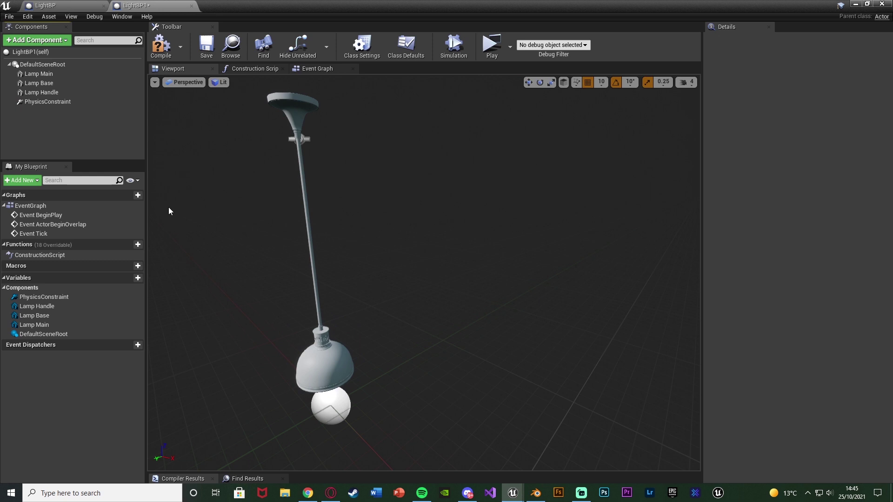
left_click(46, 102)
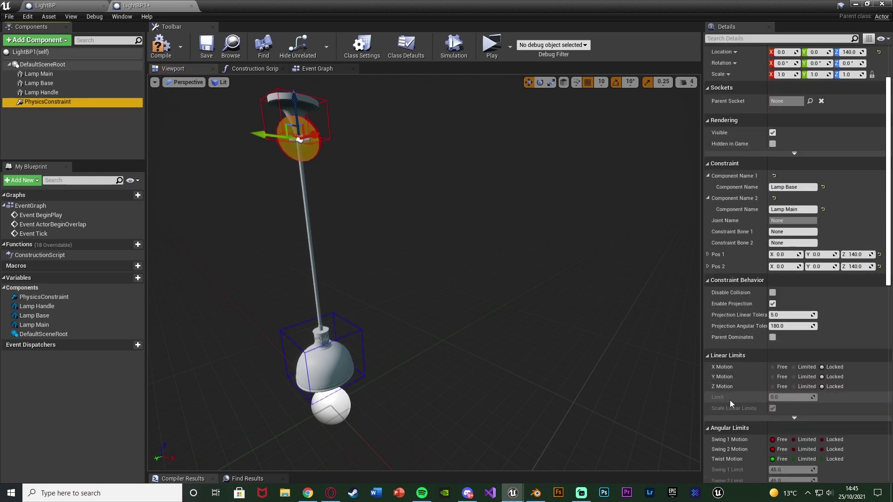
scroll(730, 348, "down", 3)
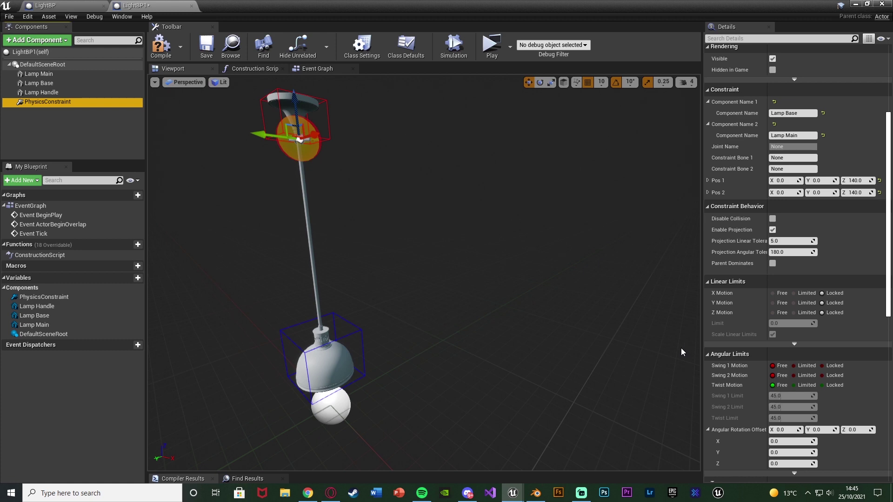
scroll(824, 336, "up", 6)
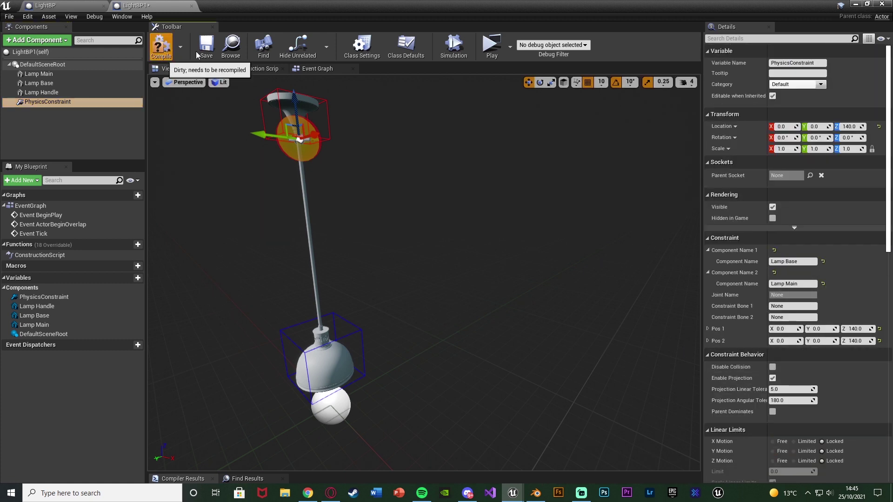
left_click(198, 55)
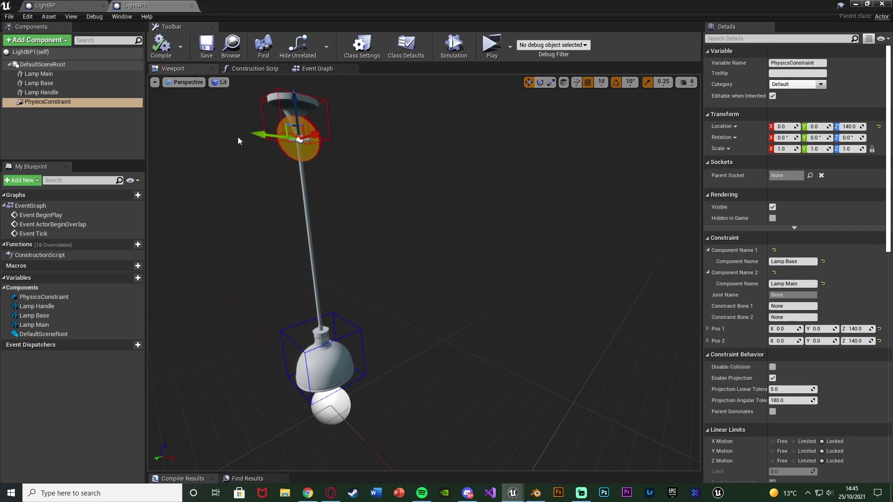
left_click(191, 6)
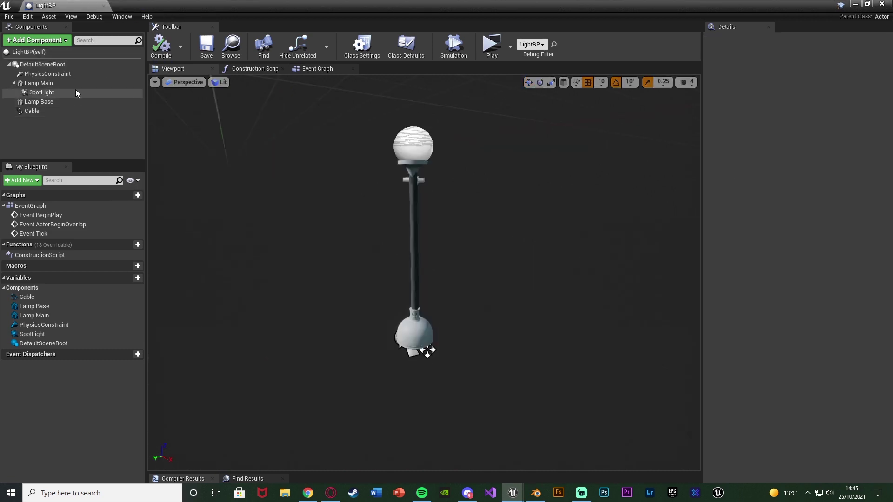
Step: Inspect the PhysicsConstraint, Lamp Base, SpotLight and Lamp Main components of the LightBP blueprint
left_click(77, 74)
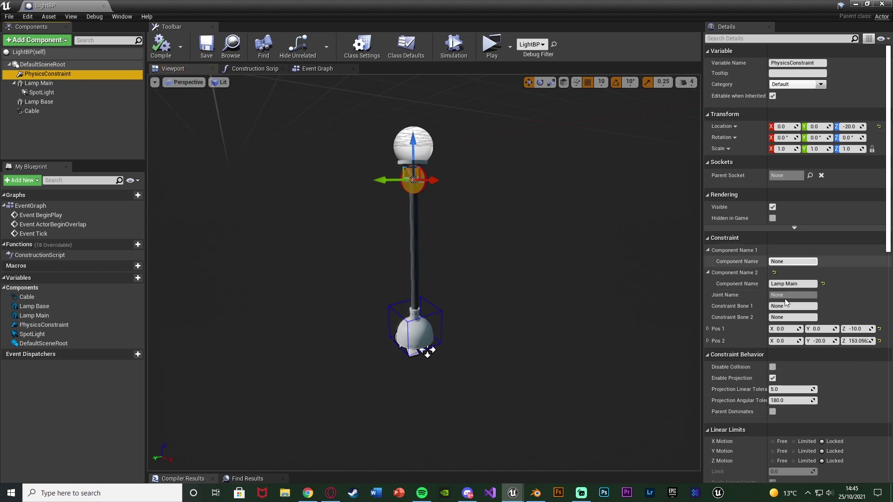
left_click(51, 101)
left_click(54, 93)
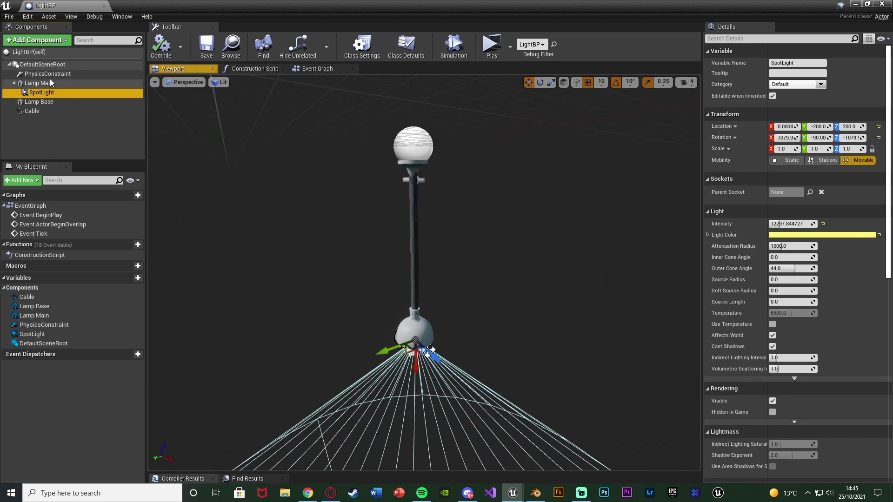
left_click(50, 83)
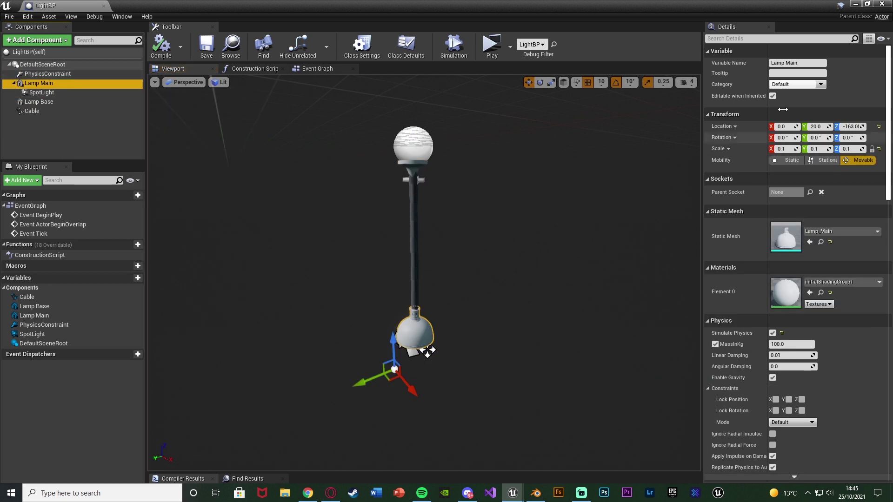
Step: Filter Lamp Main's properties for mass, switch its MassInKg override off and back on, and save the blueprint
left_click(803, 38)
type("mass")
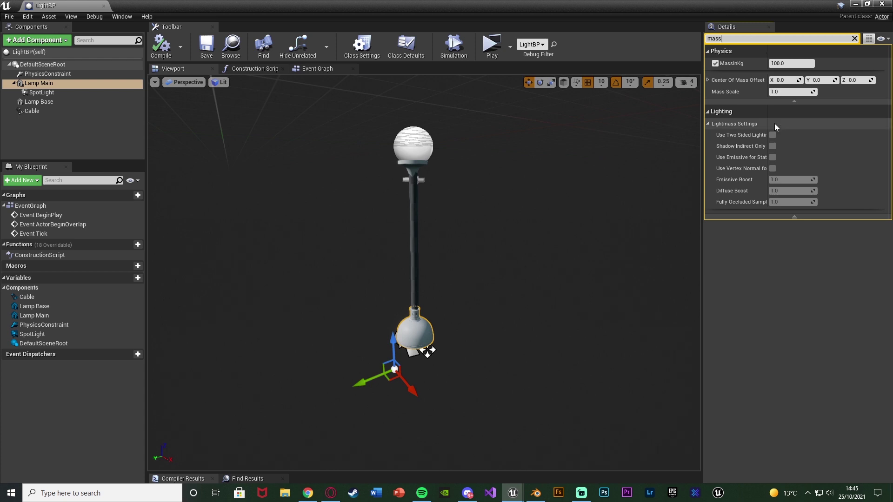
left_click(716, 64)
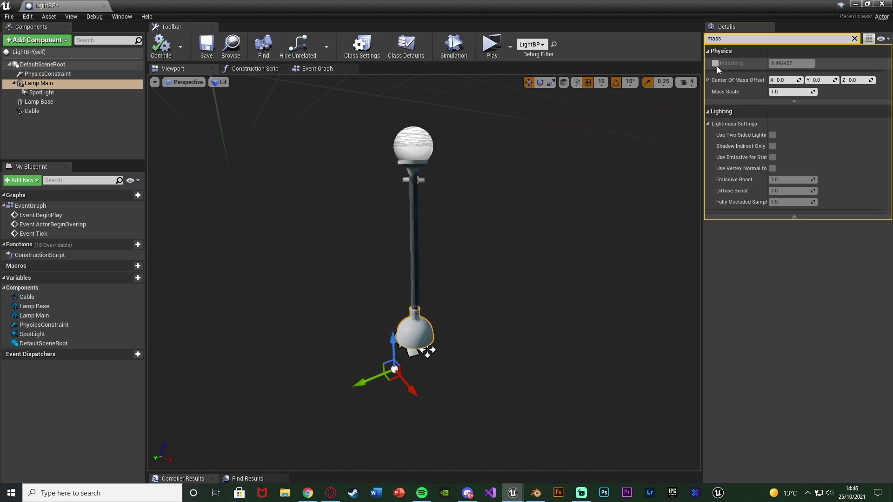
left_click(715, 63)
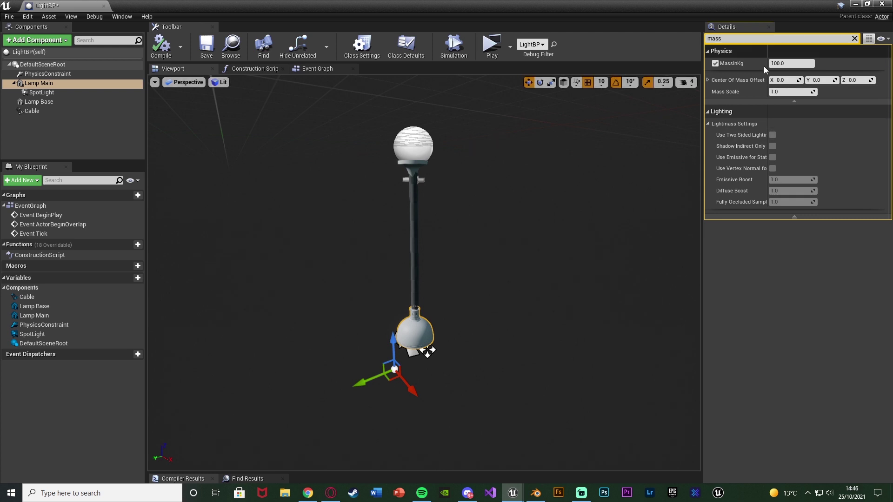
left_click(206, 46)
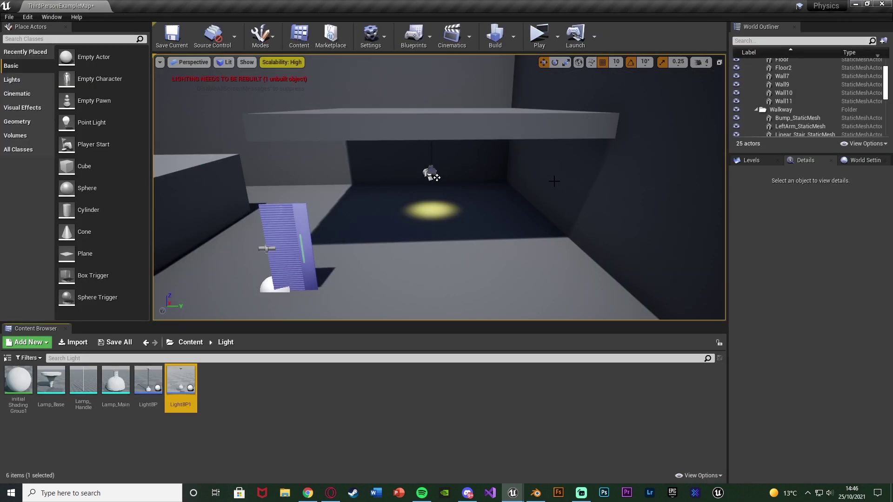
Step: Play the level, run the character into the hanging lamp to test its swing, and end the play session
key("w")
right_click_drag(554, 181, 553, 182)
key("q")
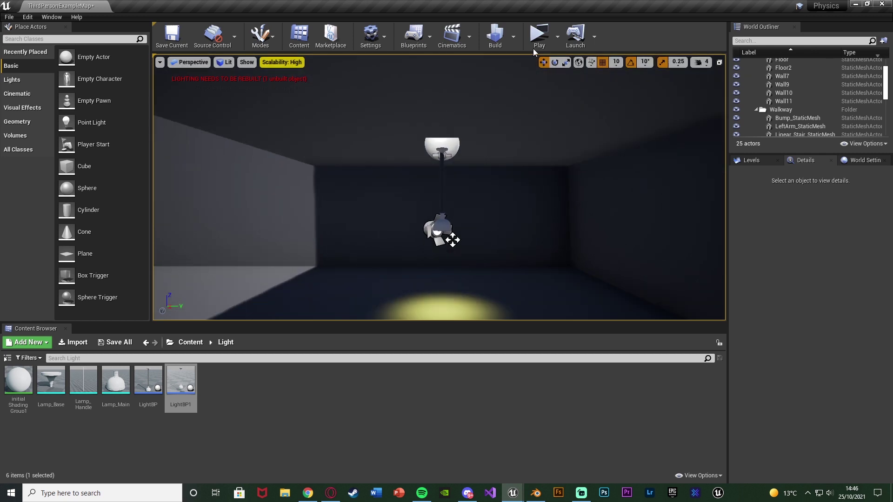
left_click(539, 35)
key("w")
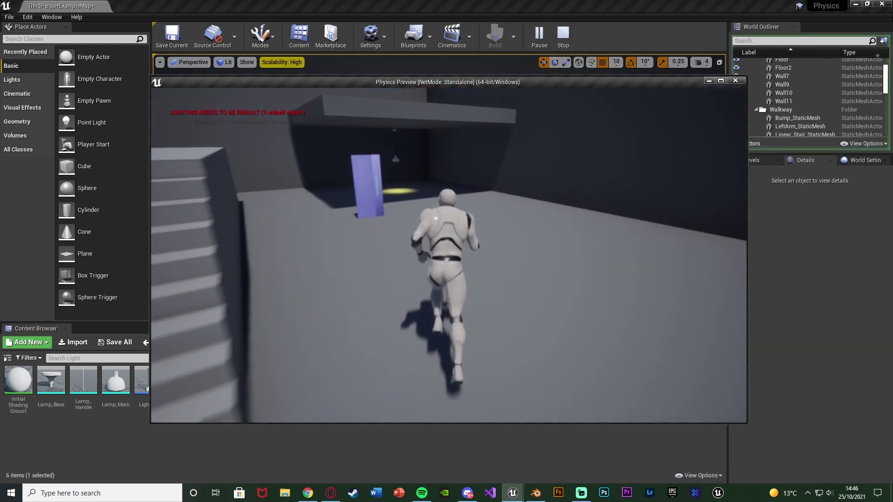
key("a")
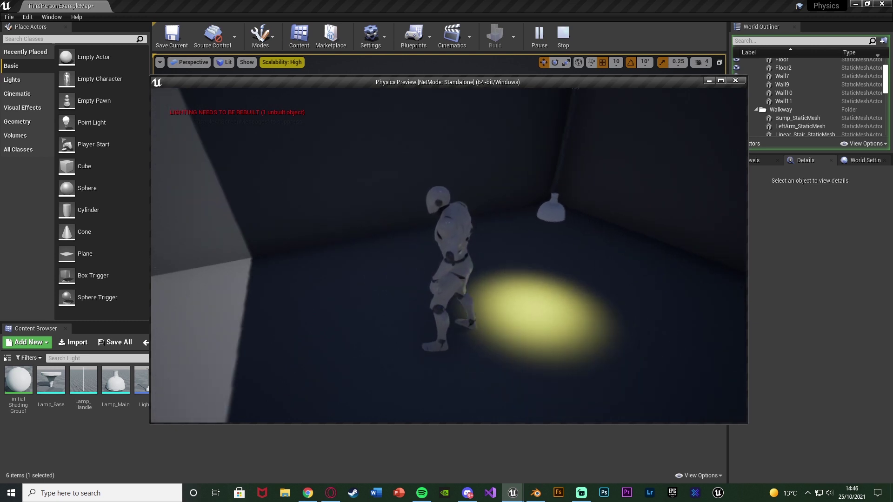
key("w")
key("a")
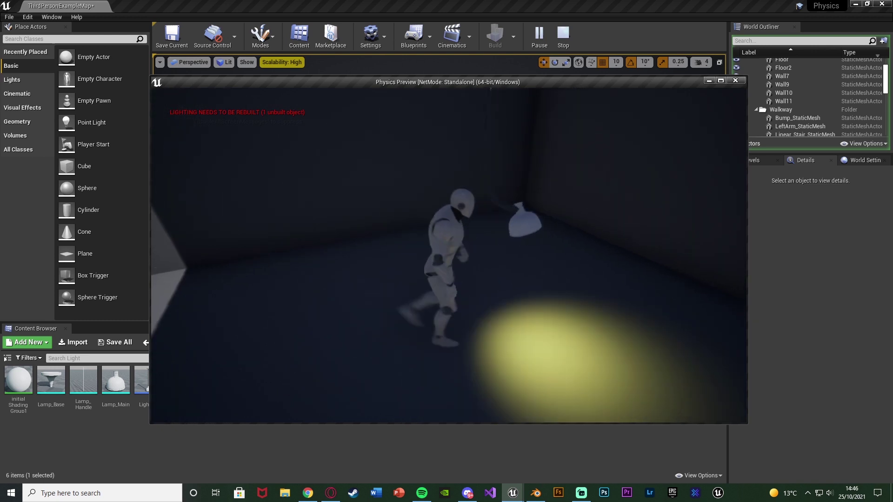
key("s")
key("w")
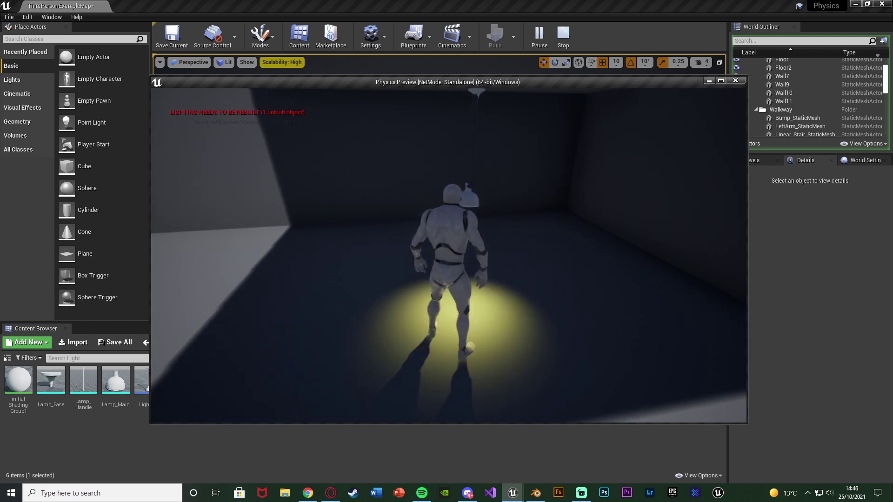
key("s")
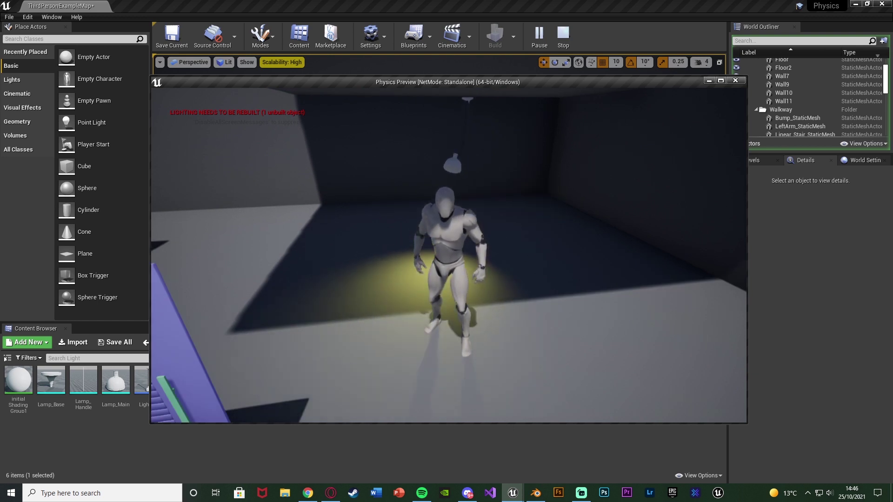
key("Escape")
Step: Close the LightBP blueprint and go up to the main Content folder in the level editor
mouse_move(511, 492)
left_click(564, 461)
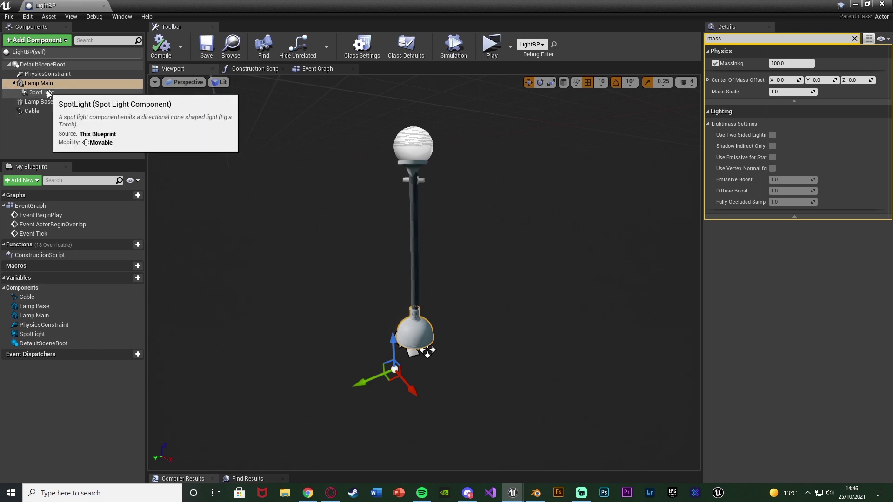
middle_click(60, 1)
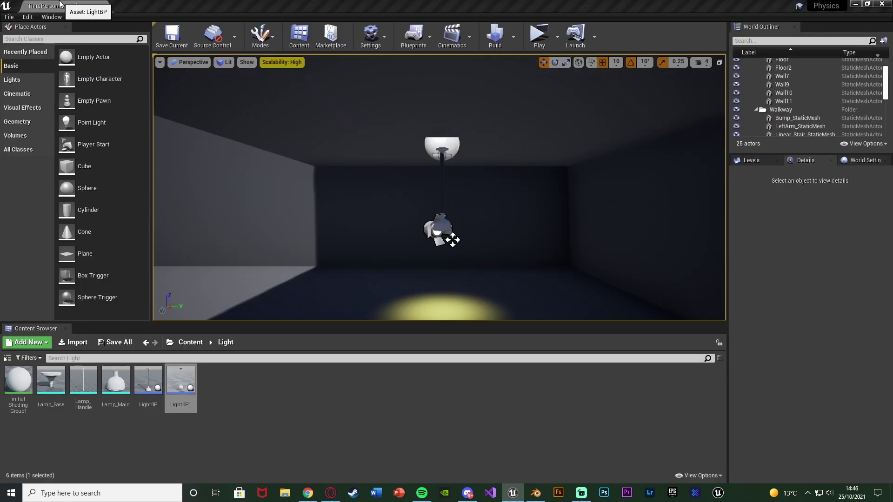
left_click(211, 366)
left_click(190, 344)
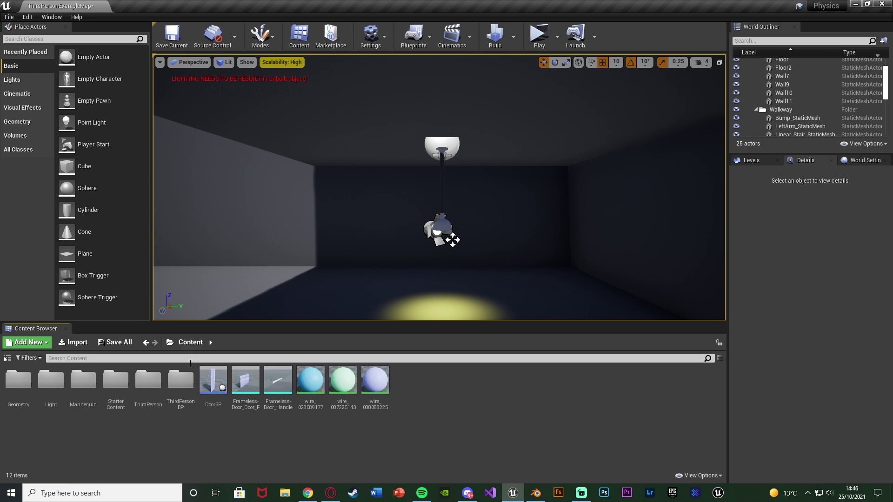
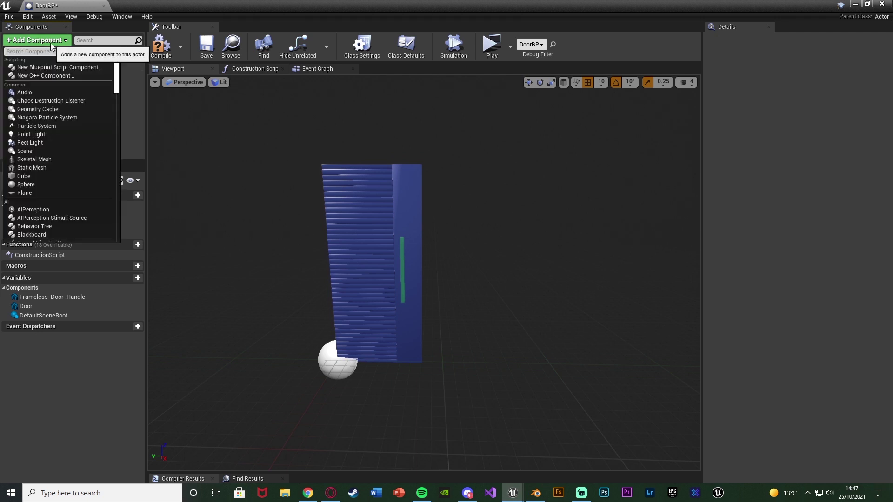
Step: Add a Physics Constraint component to the DoorBP blueprint and raise it to Z 90 along the door's hinge edge
type("physoics")
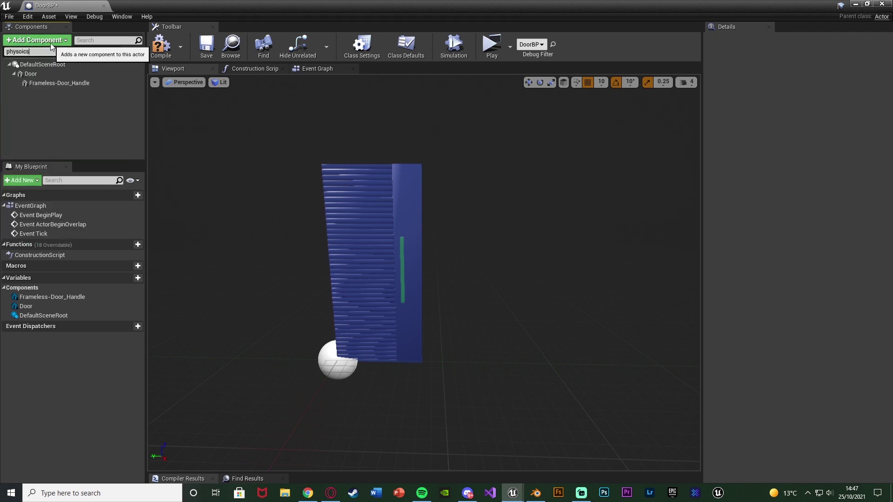
key("BackSpace")
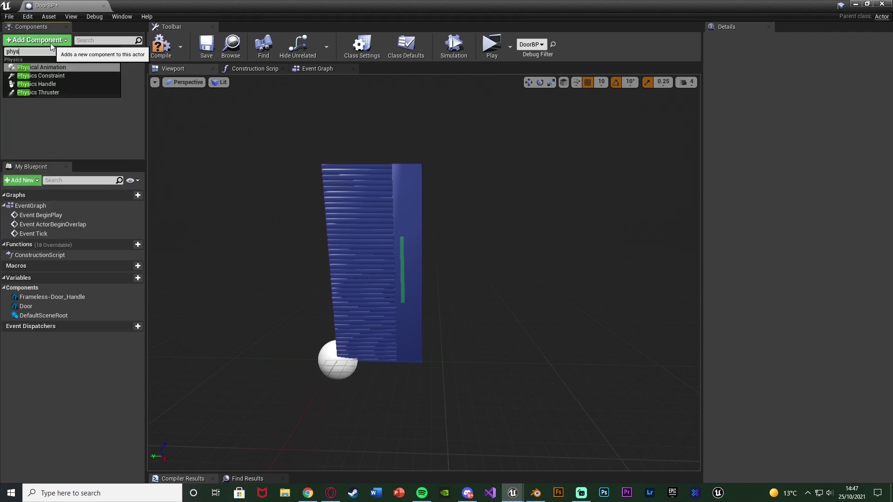
left_click(70, 74)
left_click_drag(333, 341, 324, 233)
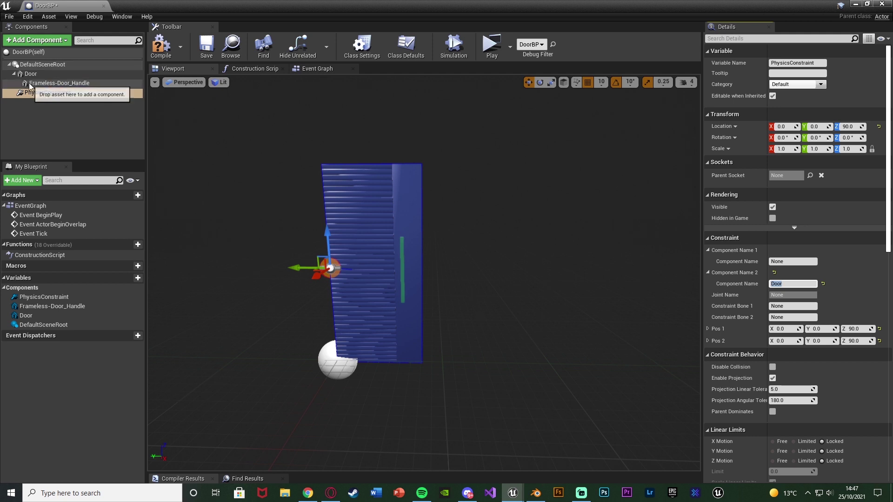
Step: Set the door constraint's first component name to Door and reset its second component name to None
key("Return")
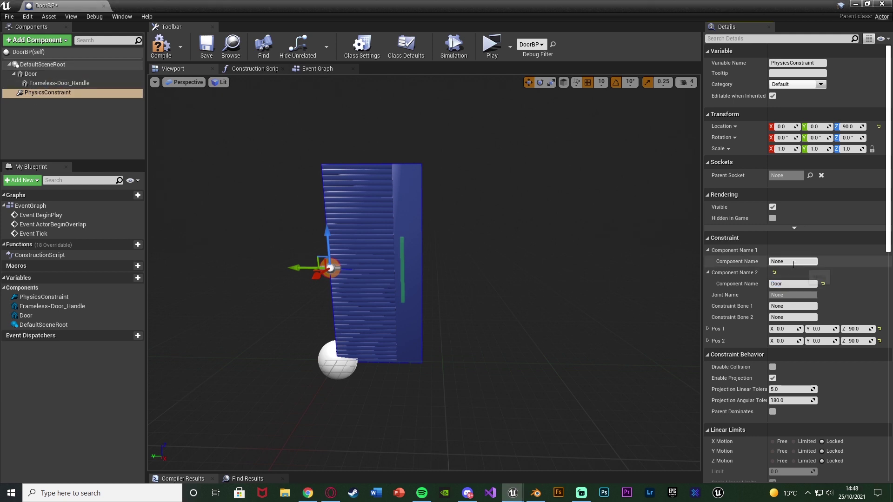
key("Return")
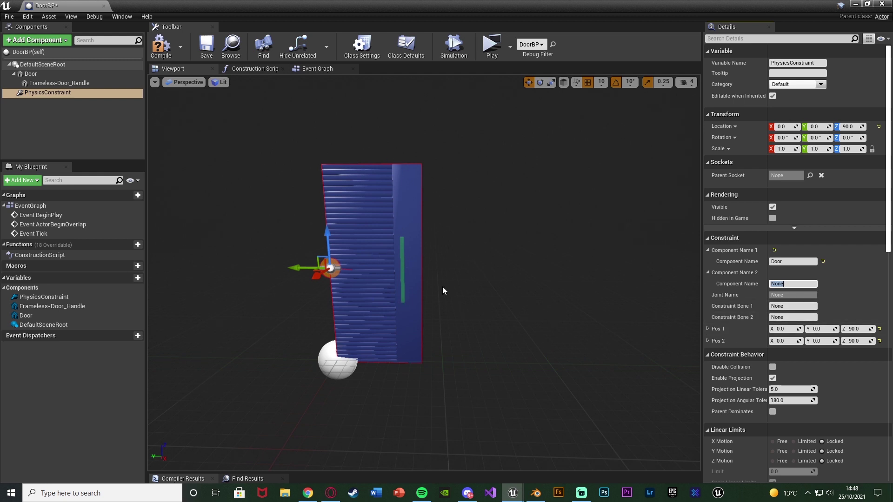
Step: Try rotating the physics constraint and the Door mesh in the viewport to check the axis the door has to swing about
right_click_drag(355, 272, 365, 279)
key("e")
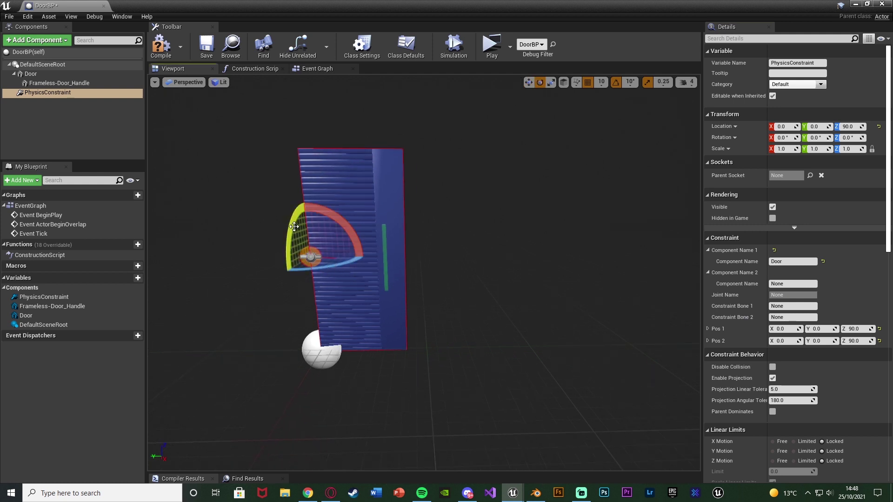
left_click_drag(294, 226, 292, 240)
left_click(31, 74)
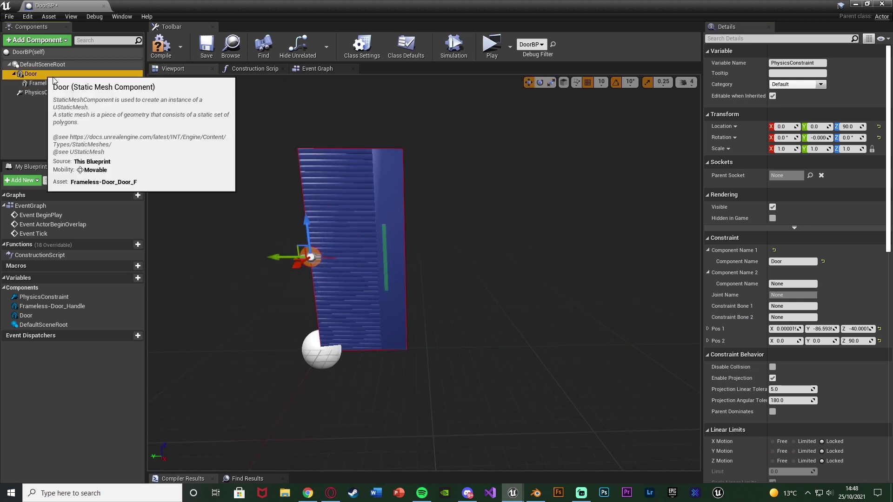
left_click_drag(346, 170, 357, 141)
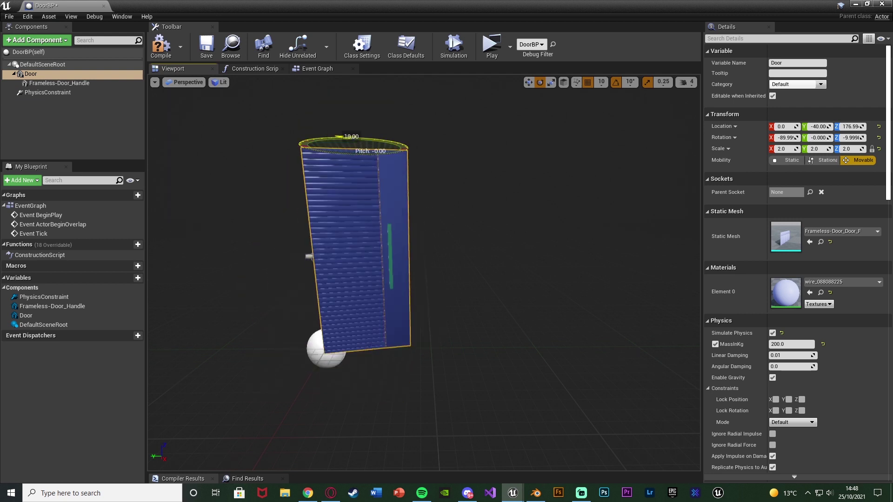
key("w")
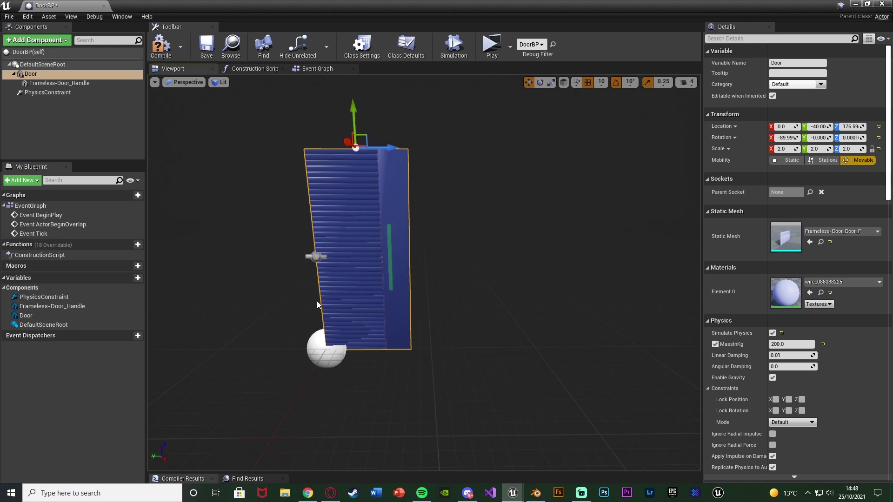
Step: Set the door physics constraint's Swing 2 Motion and Twist Motion to Locked, and compile the blueprint
left_click(315, 256)
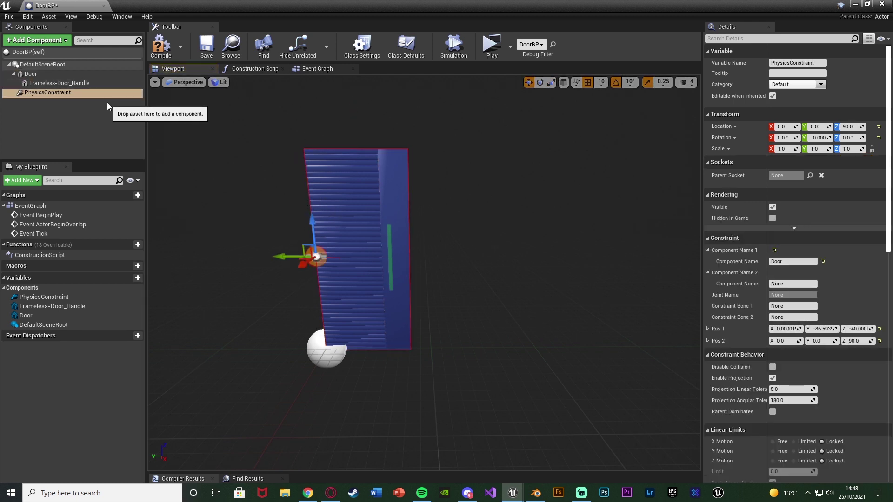
scroll(727, 372, "down", 1)
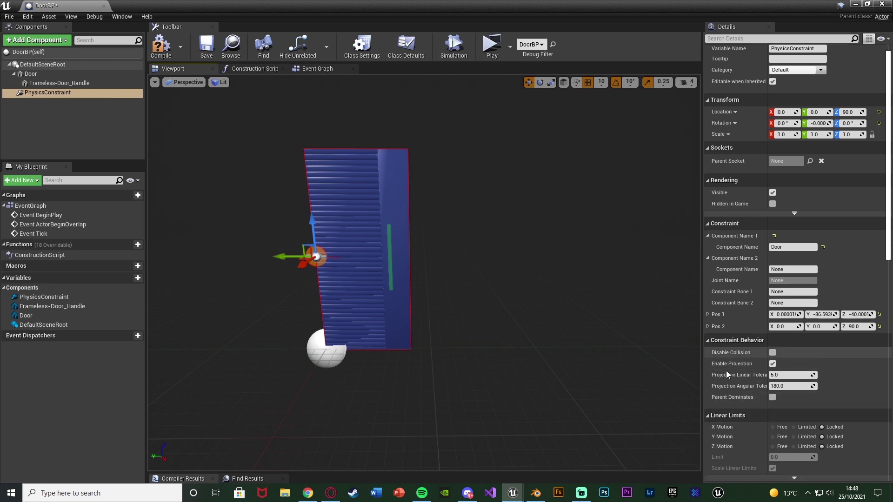
scroll(727, 370, "down", 7)
scroll(730, 372, "down", 7)
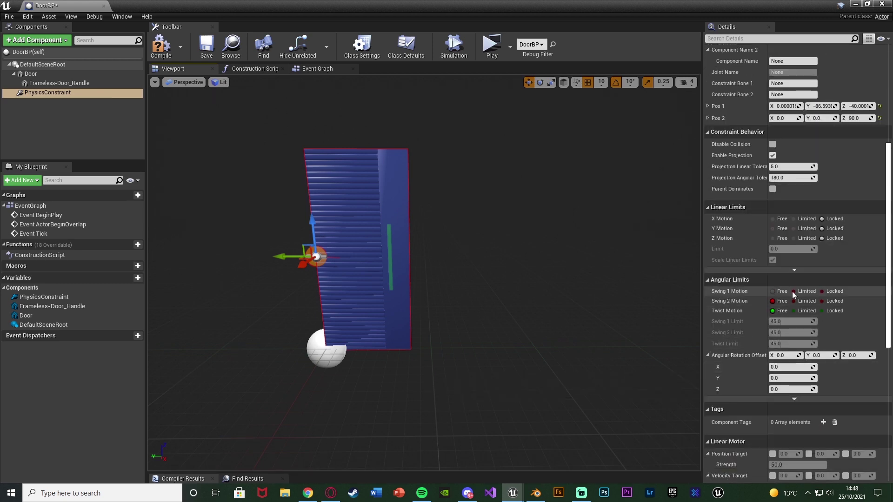
left_click(831, 302)
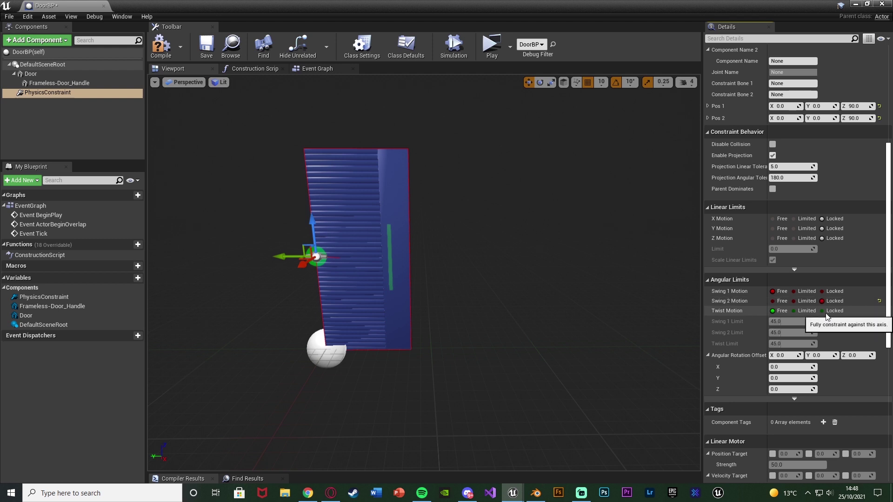
left_click(826, 313)
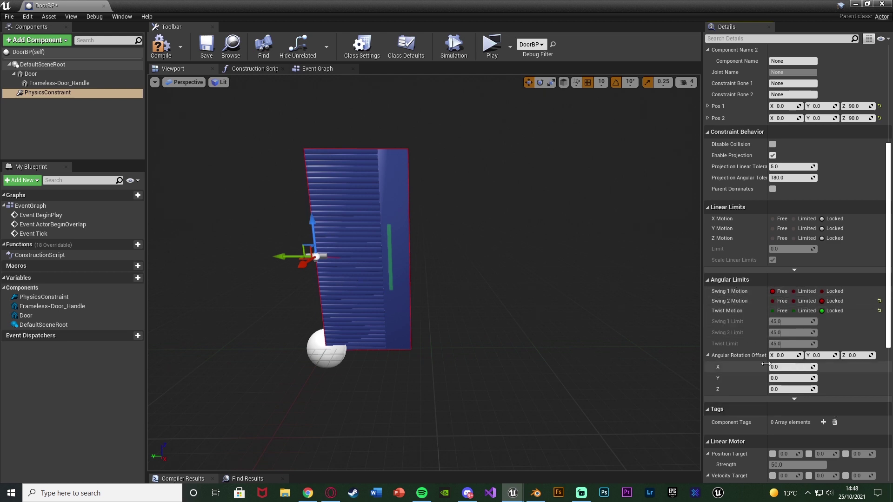
scroll(737, 344, "up", 1)
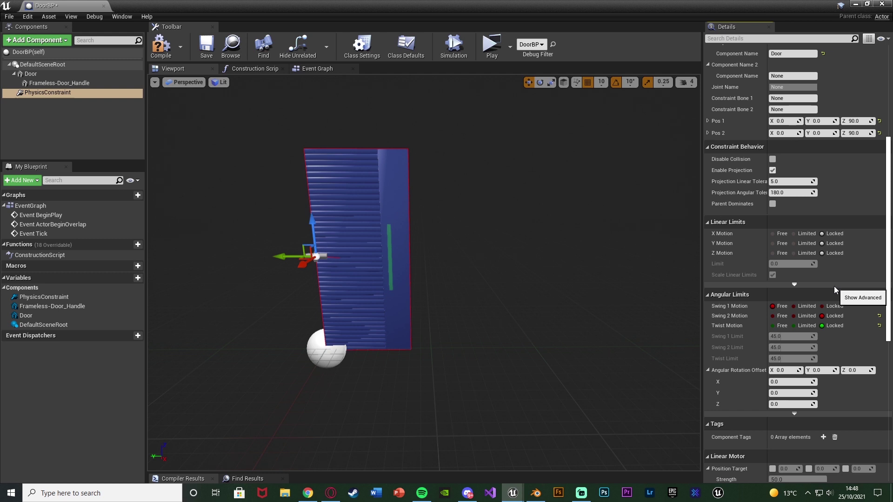
left_click(160, 46)
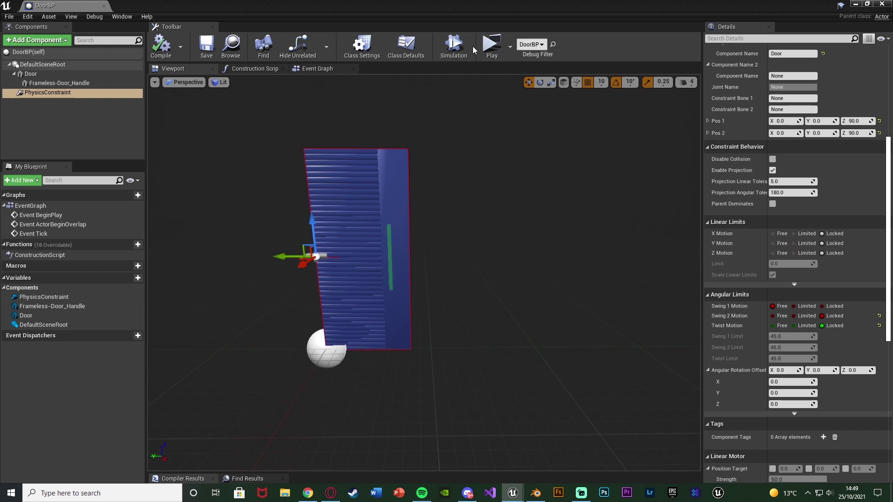
Step: Play the level briefly to view the door in the scene, and end the play session
left_click(487, 49)
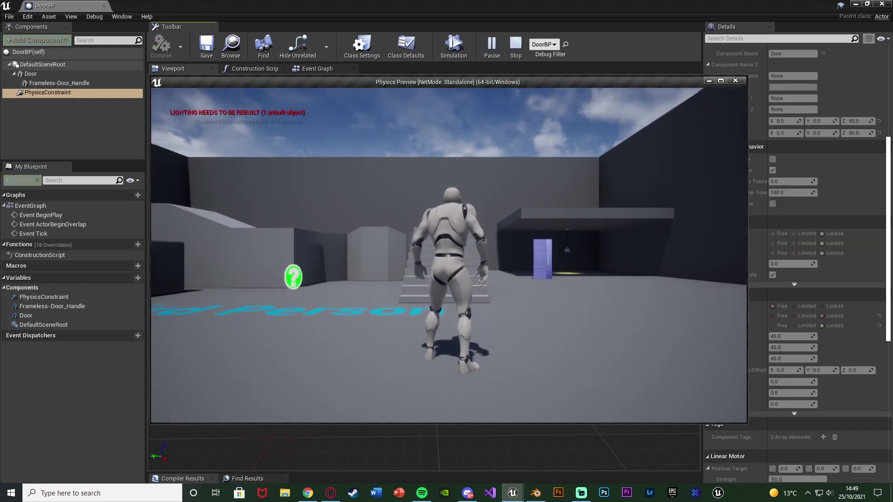
left_click(505, 102)
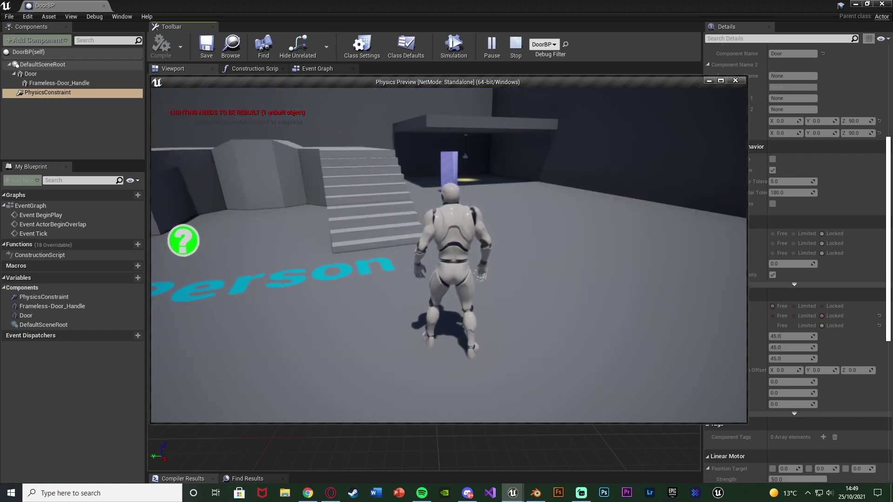
key("Escape")
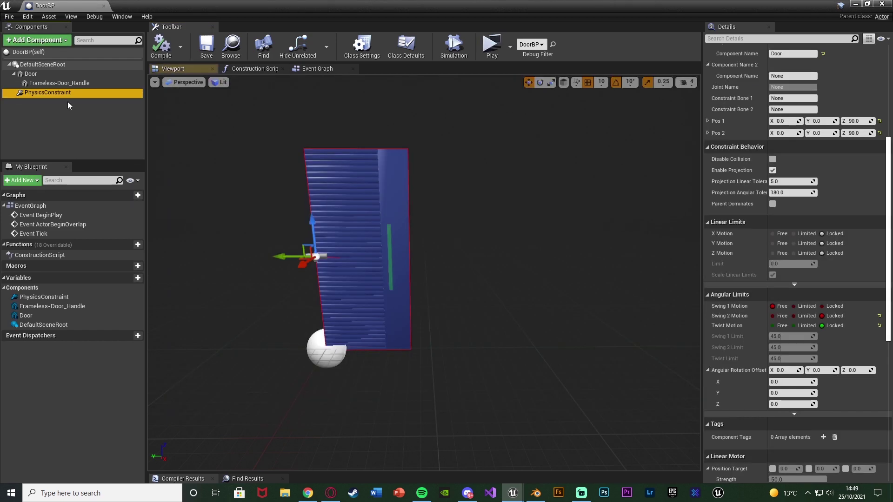
Step: Find the mass property of the Door mesh and set its mass to 300 kg
left_click(30, 73)
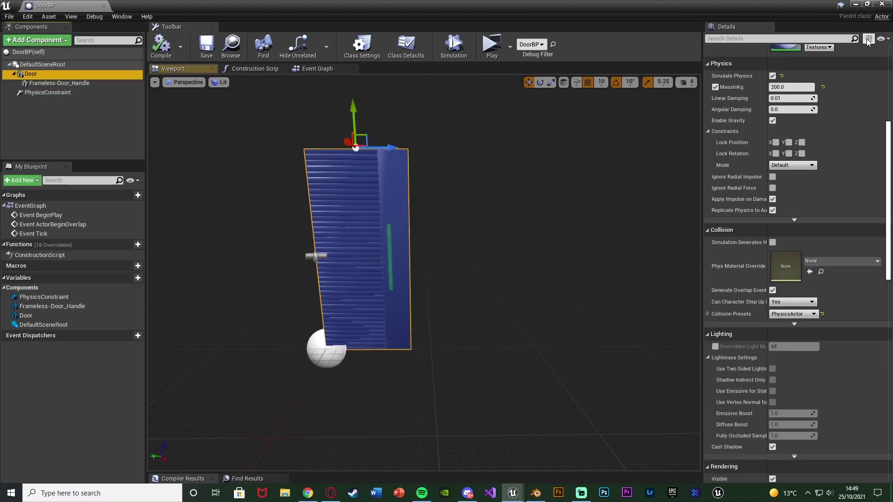
left_click(841, 40)
type("mass")
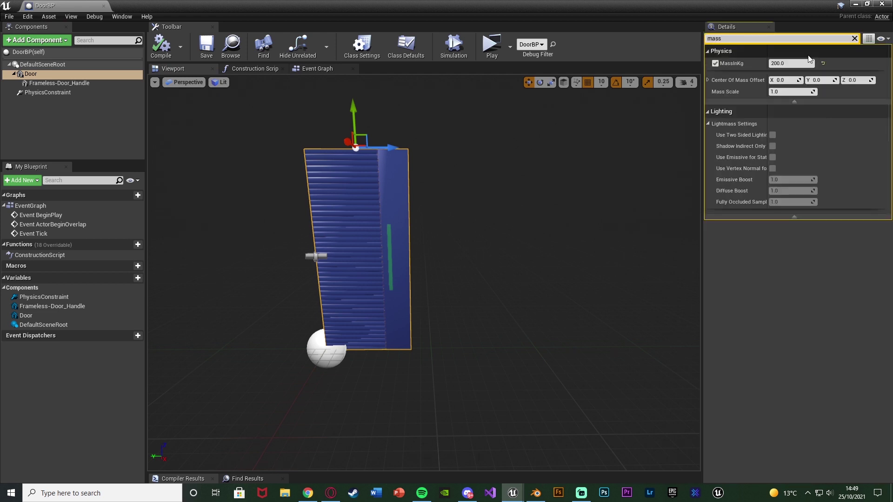
left_click(802, 63)
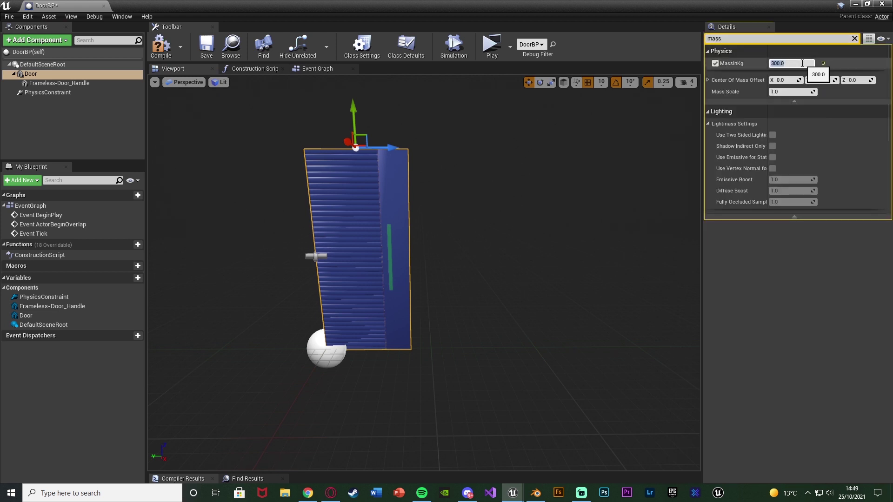
Step: Play the level and run the character into the door from both sides to test its swing on the hinge
left_click(492, 45)
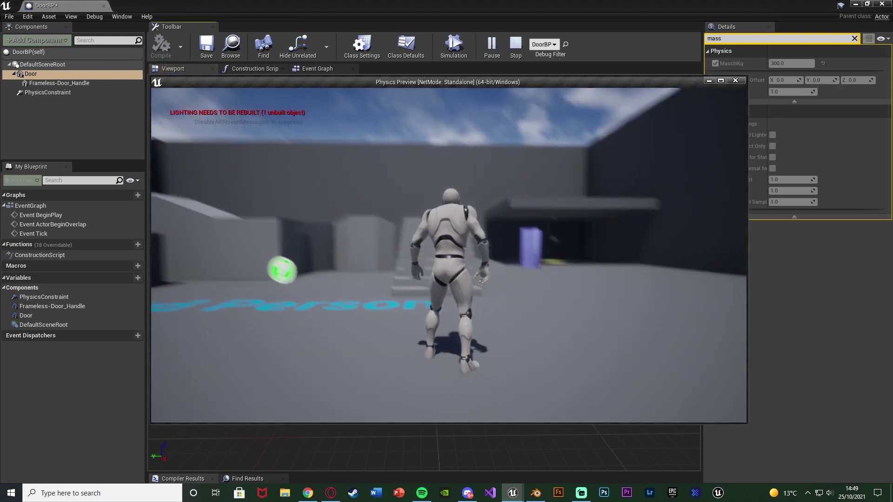
key("w")
key("d")
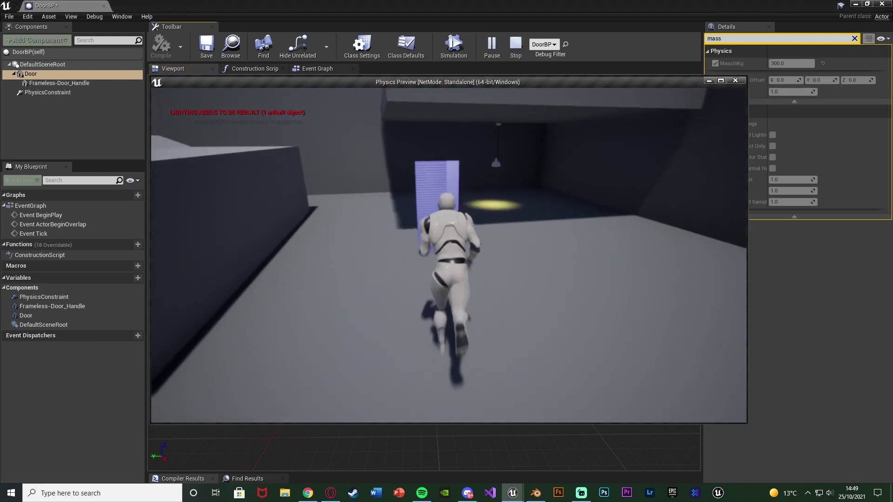
key("a")
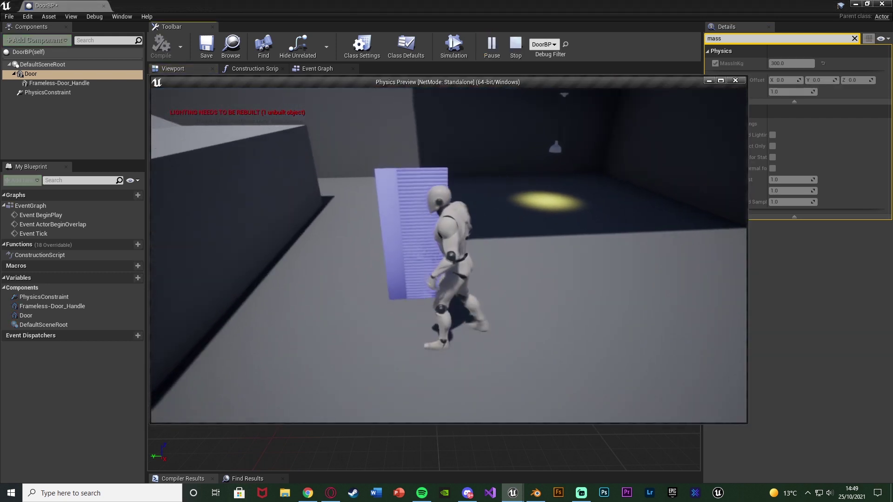
key("w")
key("d")
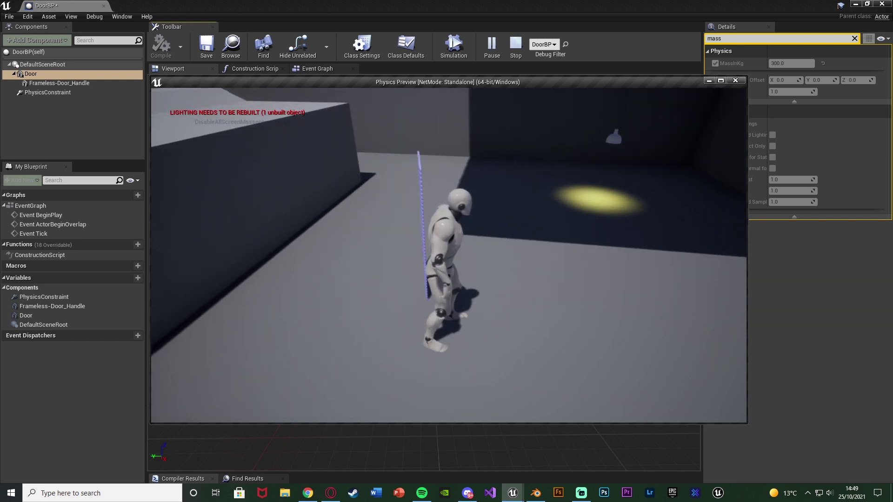
key("w")
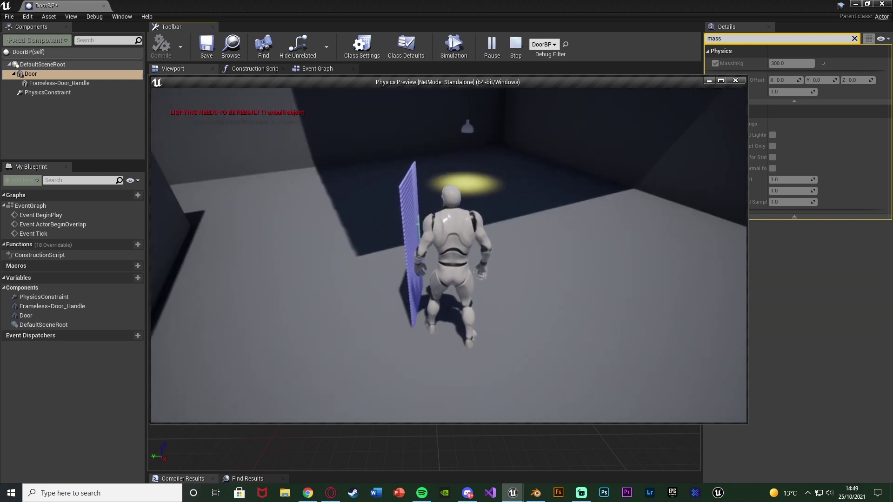
key("w")
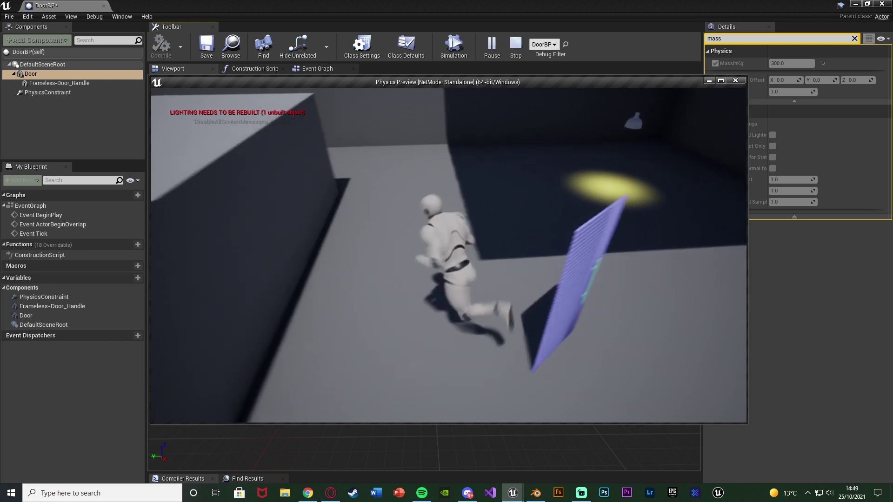
key("d")
key("w")
key("a")
key("d")
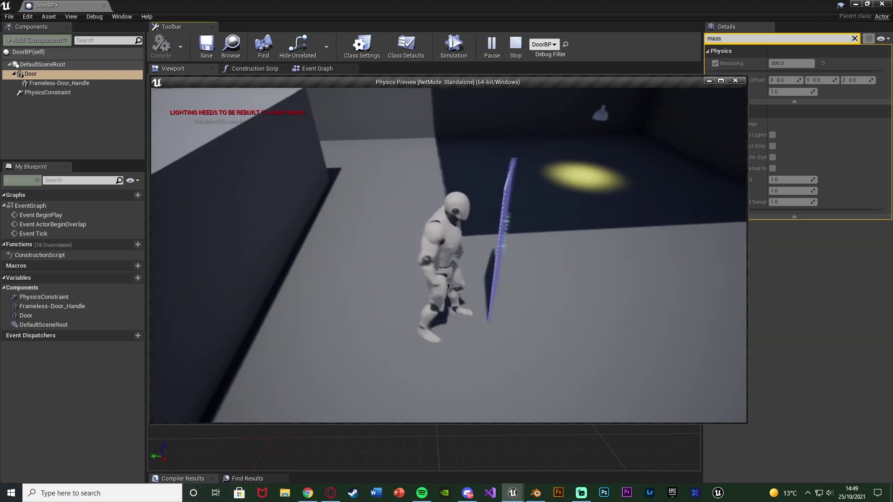
key("w")
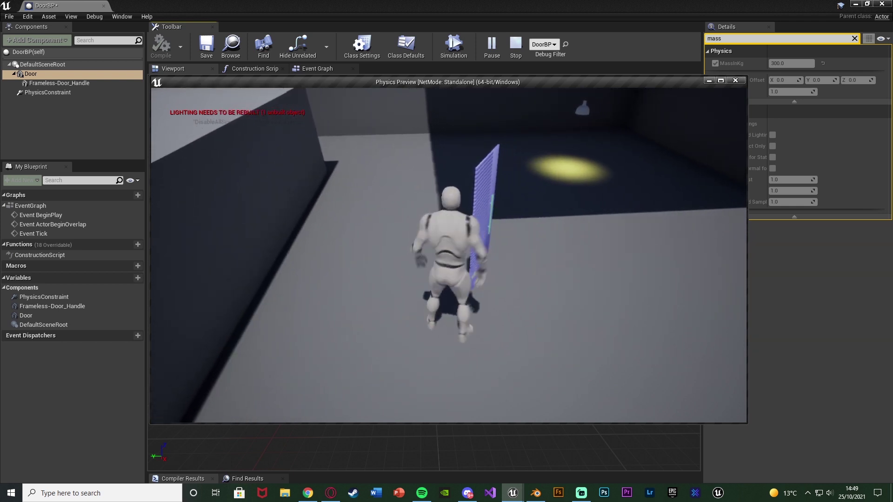
key("w")
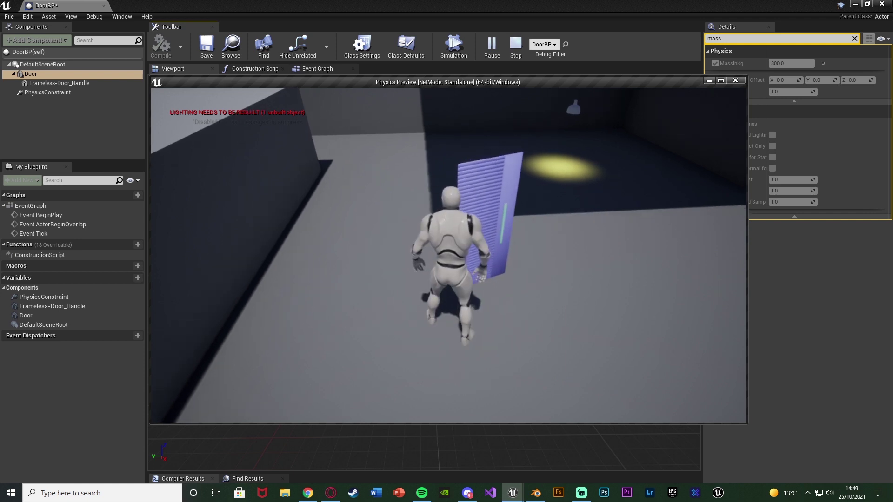
key("d")
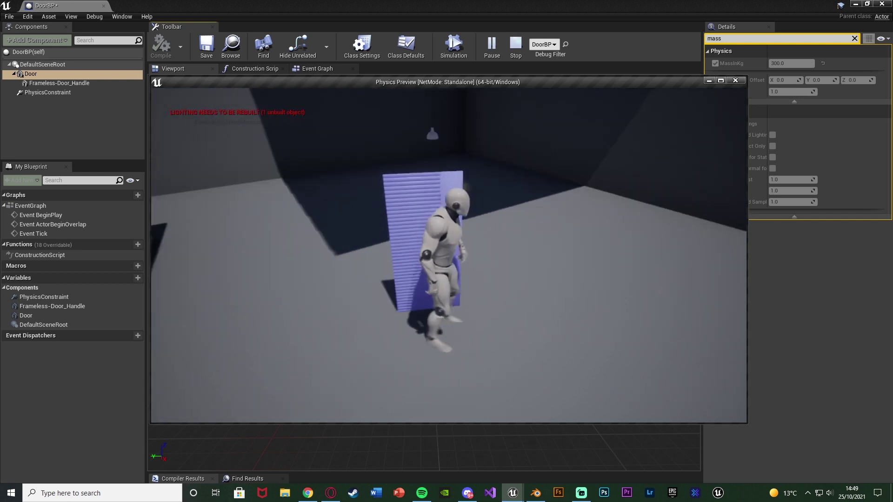
Step: Run the character over to the hanging lamp, bump it to test its swing, and end the play session
key("w")
key("d")
key("w")
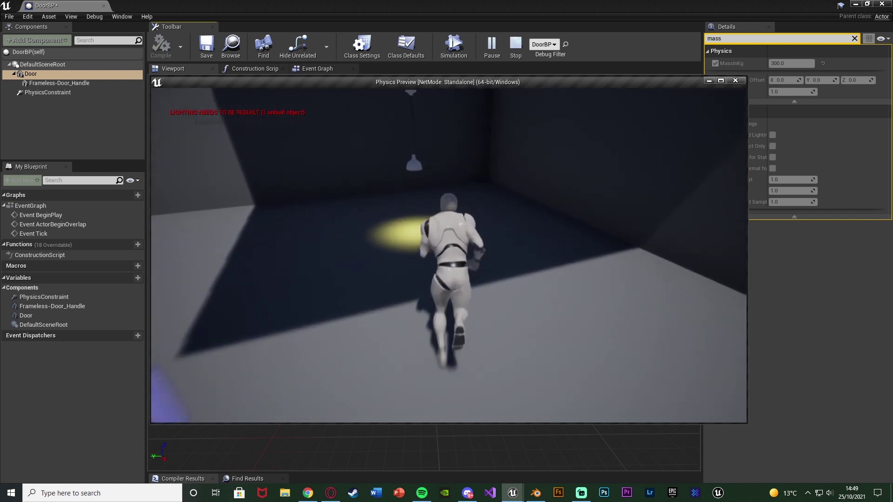
key("a")
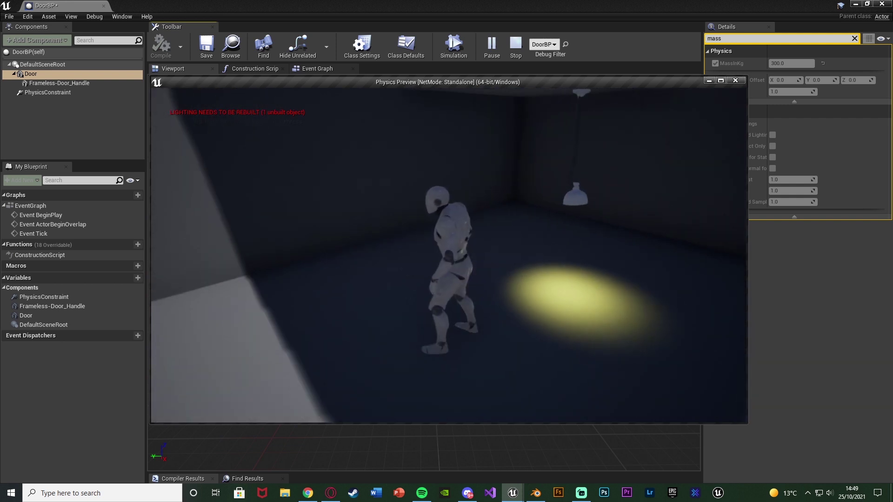
key("s")
key("d")
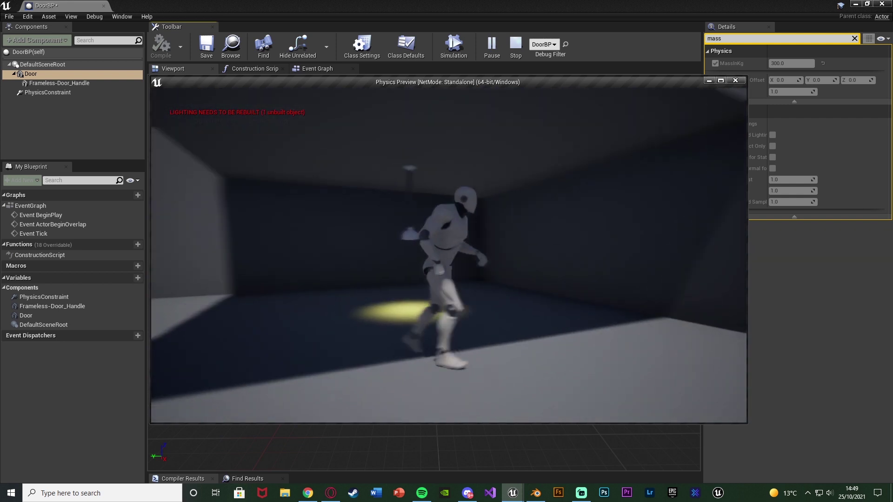
key("s")
key("w")
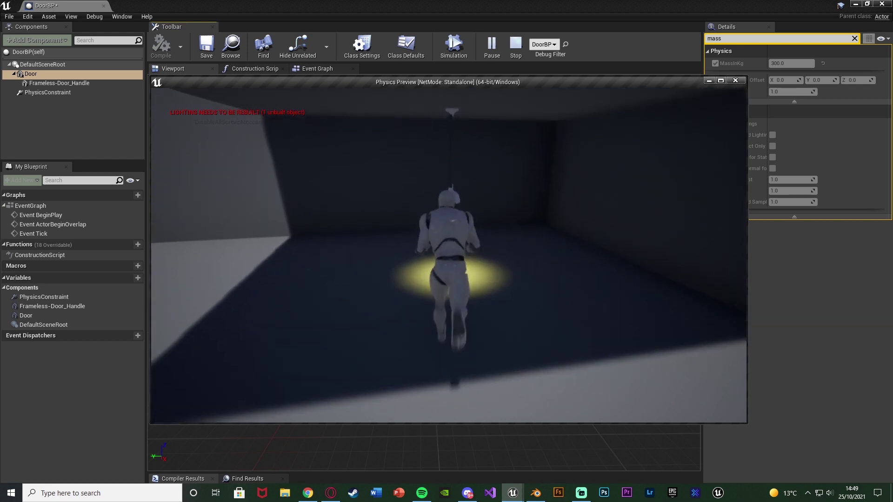
key("a")
key("s")
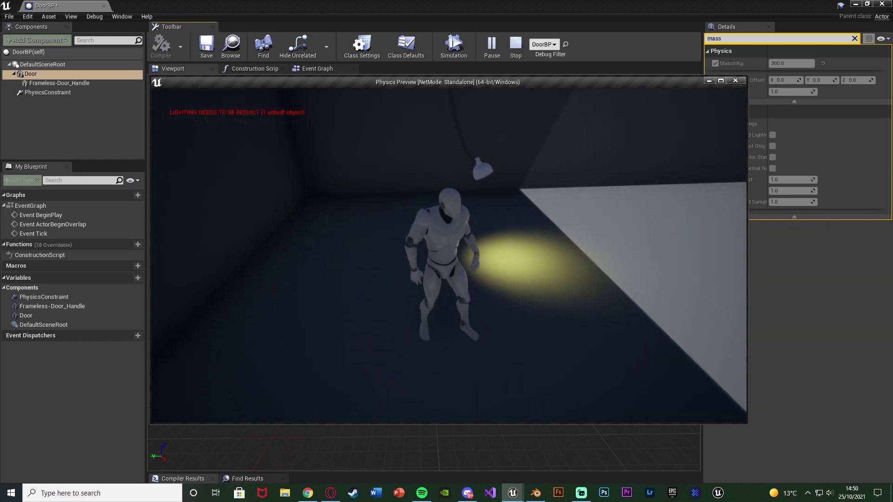
key("d")
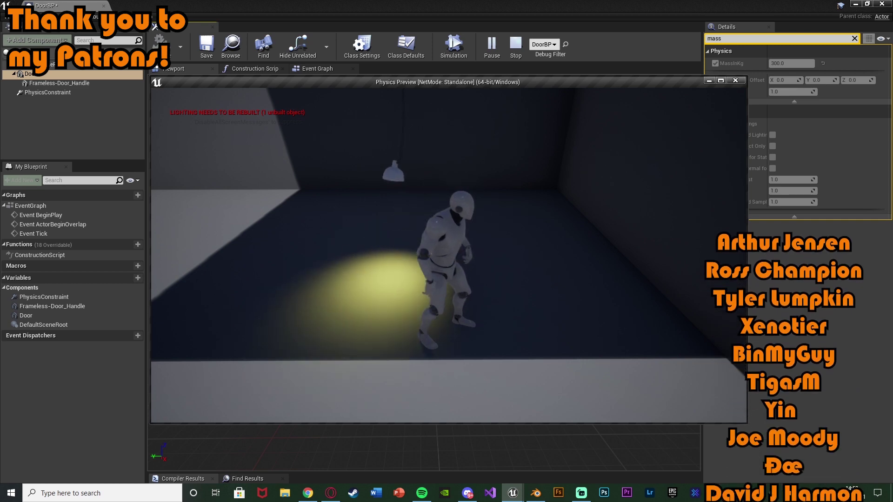
key("Escape")
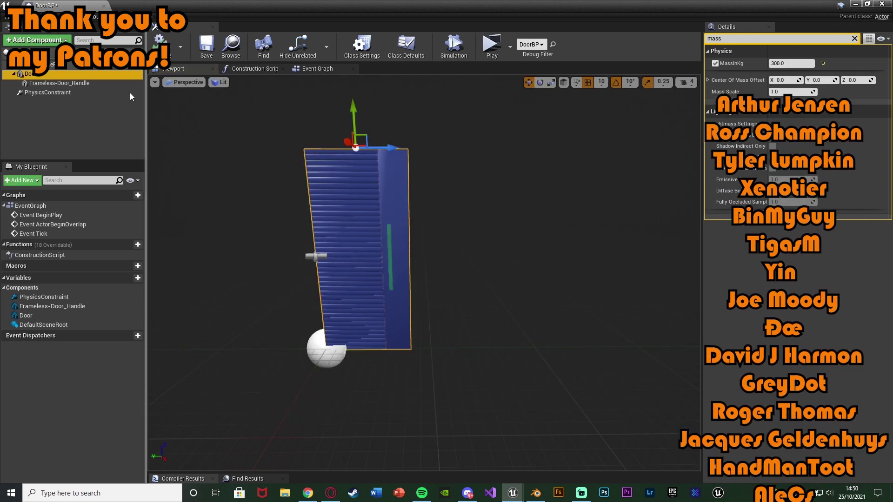
Step: Clear the property filter with the physics constraint selected, and play the level again to push the door with the character
left_click(110, 91)
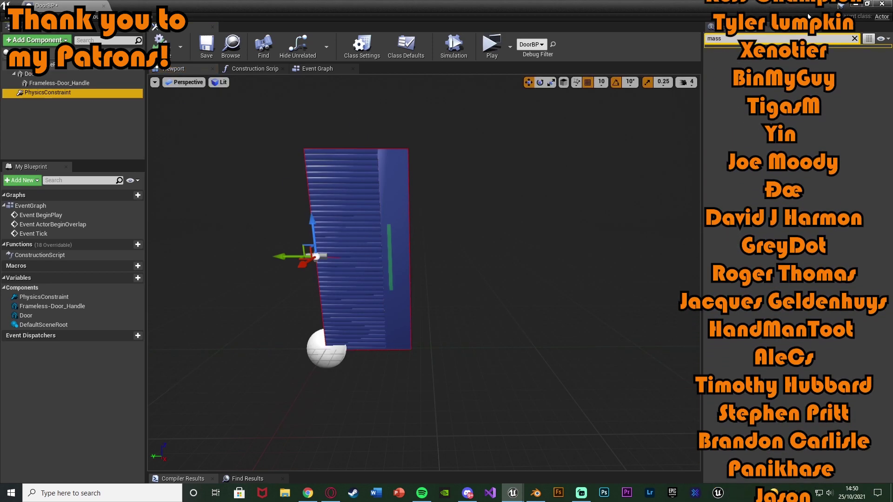
left_click(854, 39)
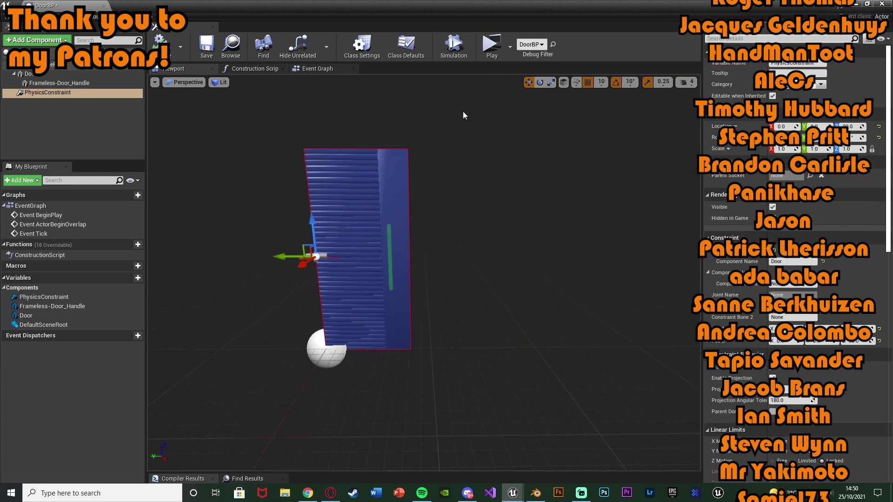
left_click(486, 41)
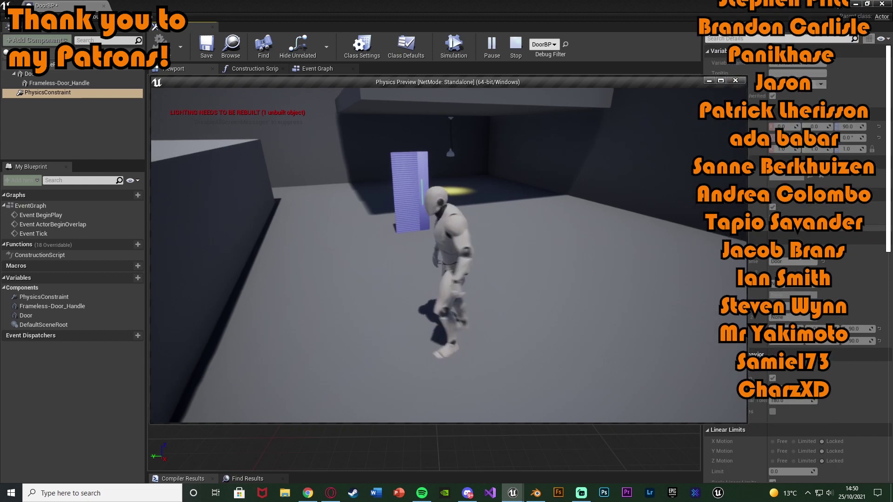
key("w")
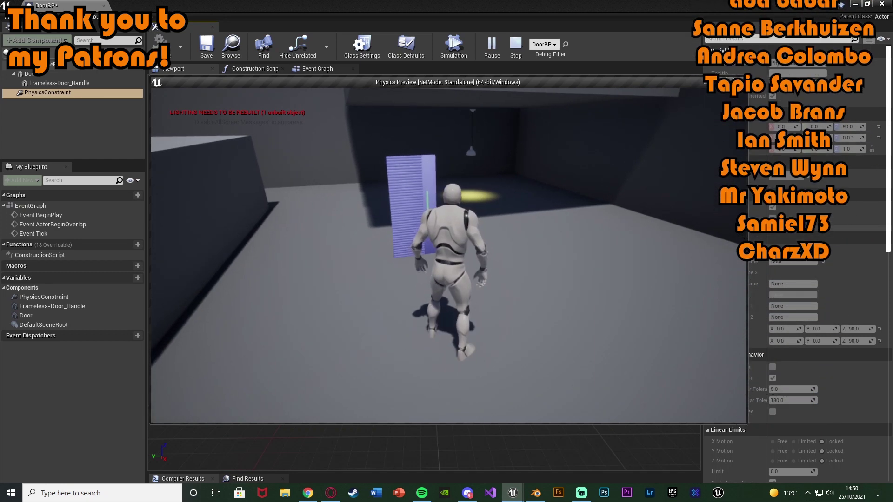
key("w")
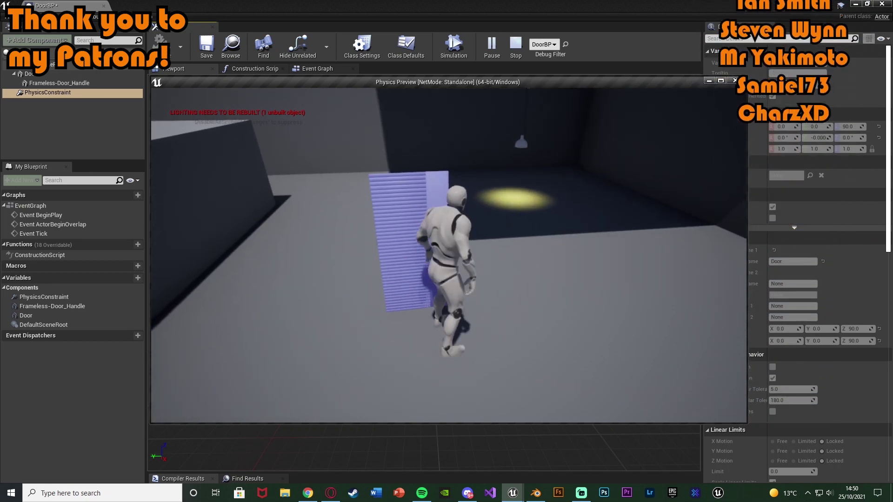
key("w")
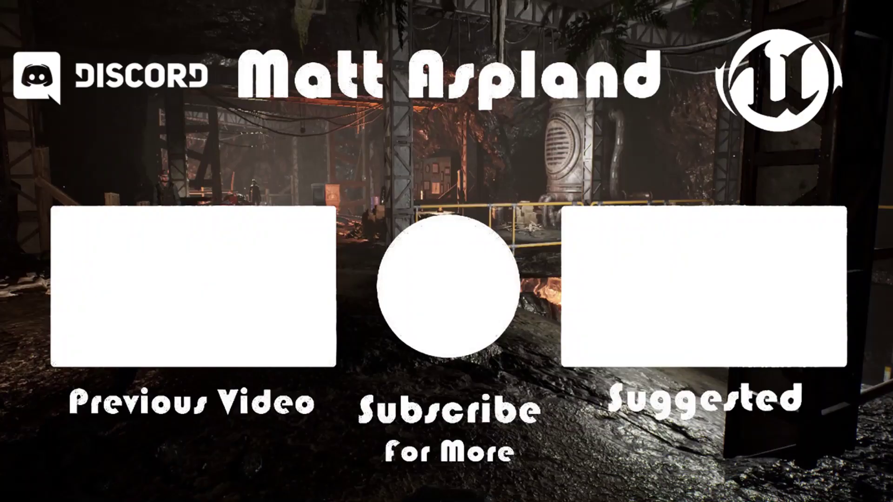